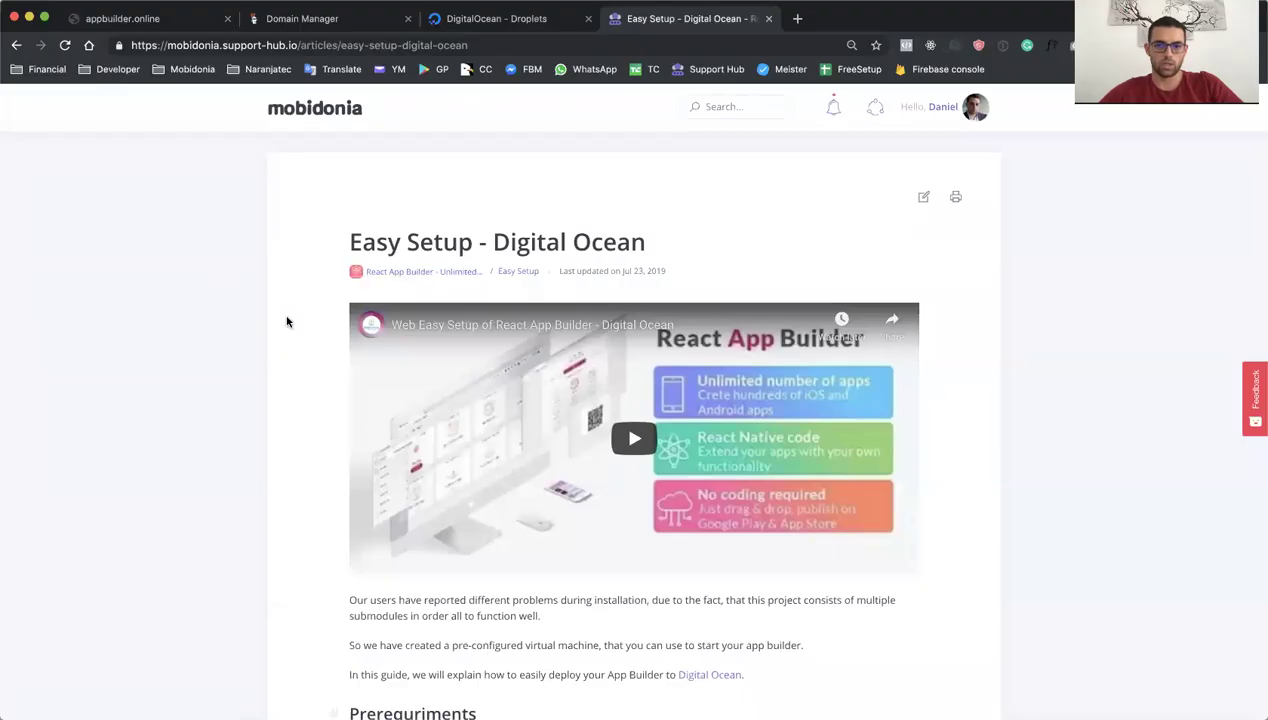
Step: Scroll the Easy Setup - Digital Ocean article to 'Pointing your domain to Digital Ocean'
scroll(362, 436, down, 7)
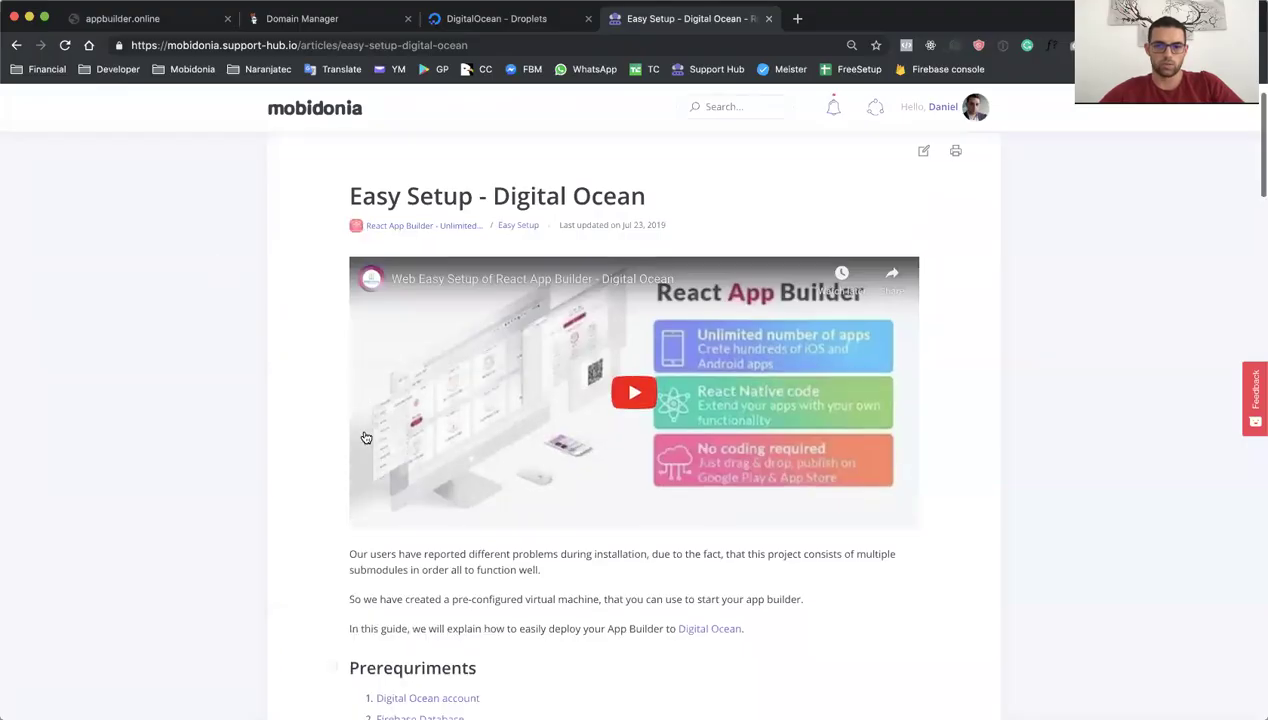
scroll(365, 437, down, 8)
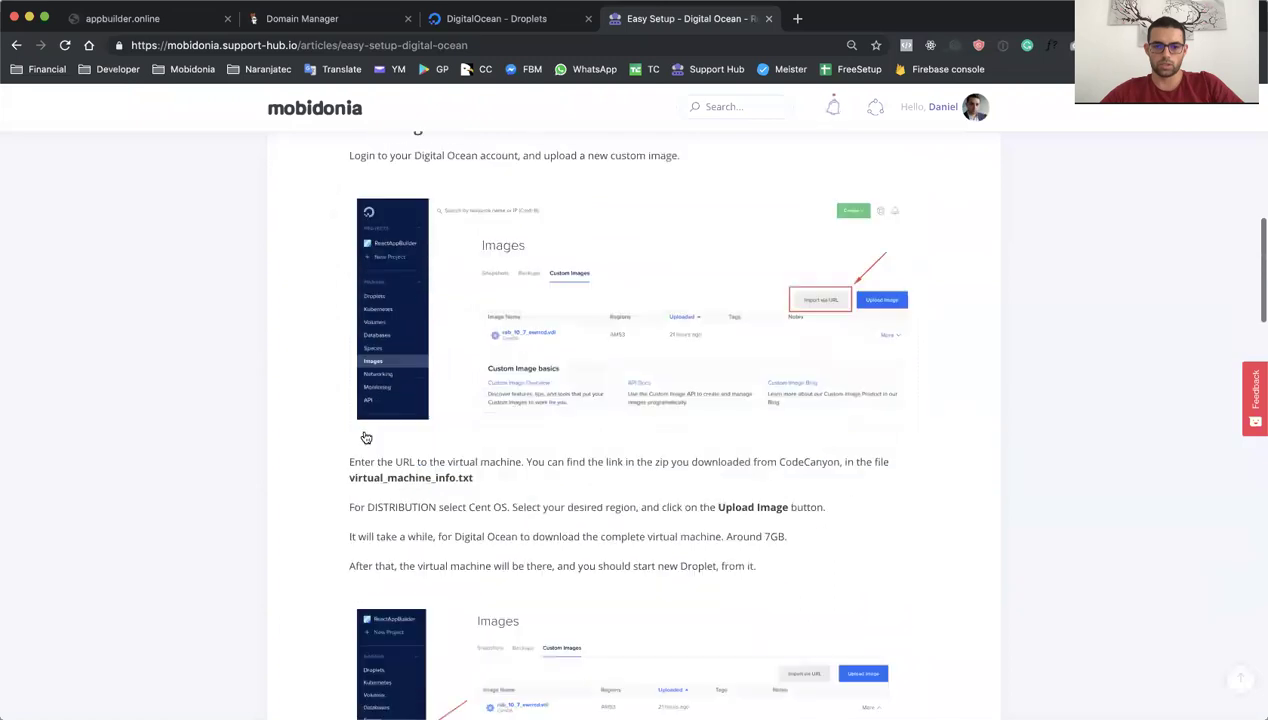
scroll(366, 432, down, 1)
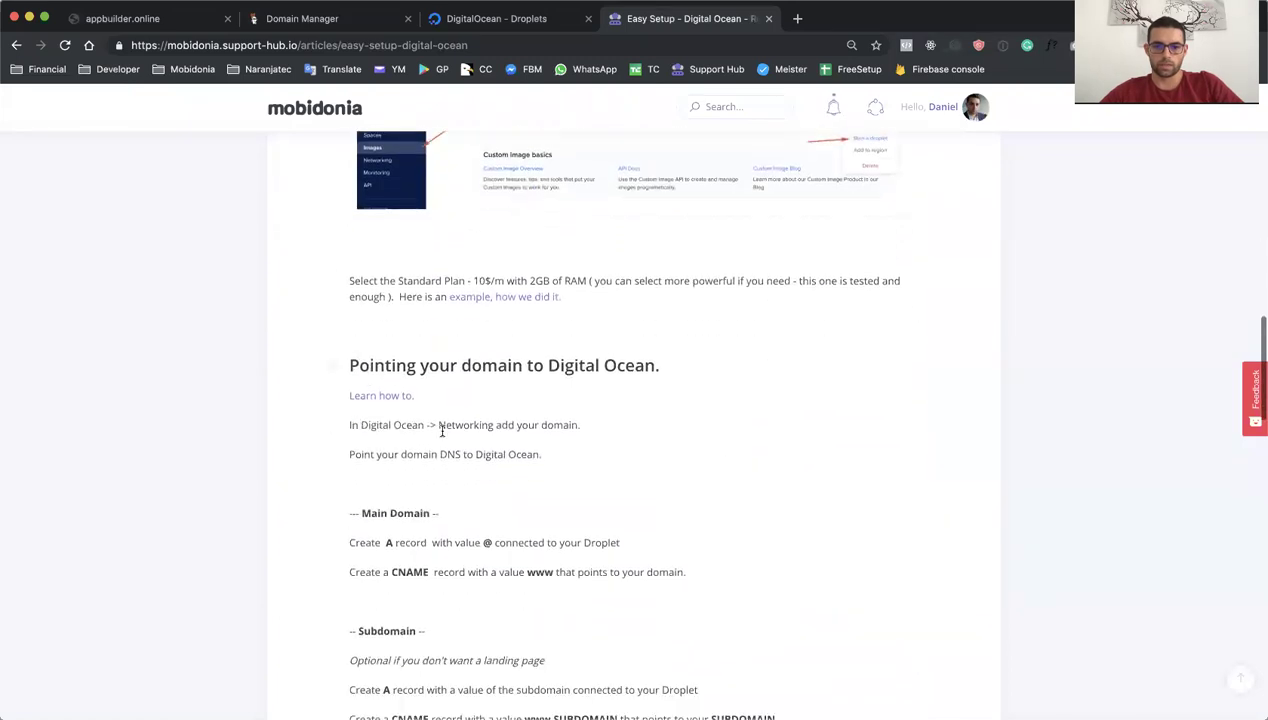
Step: Open the DigitalOcean Community tutorial on pointing a domain to DigitalOcean nameservers
click(392, 400)
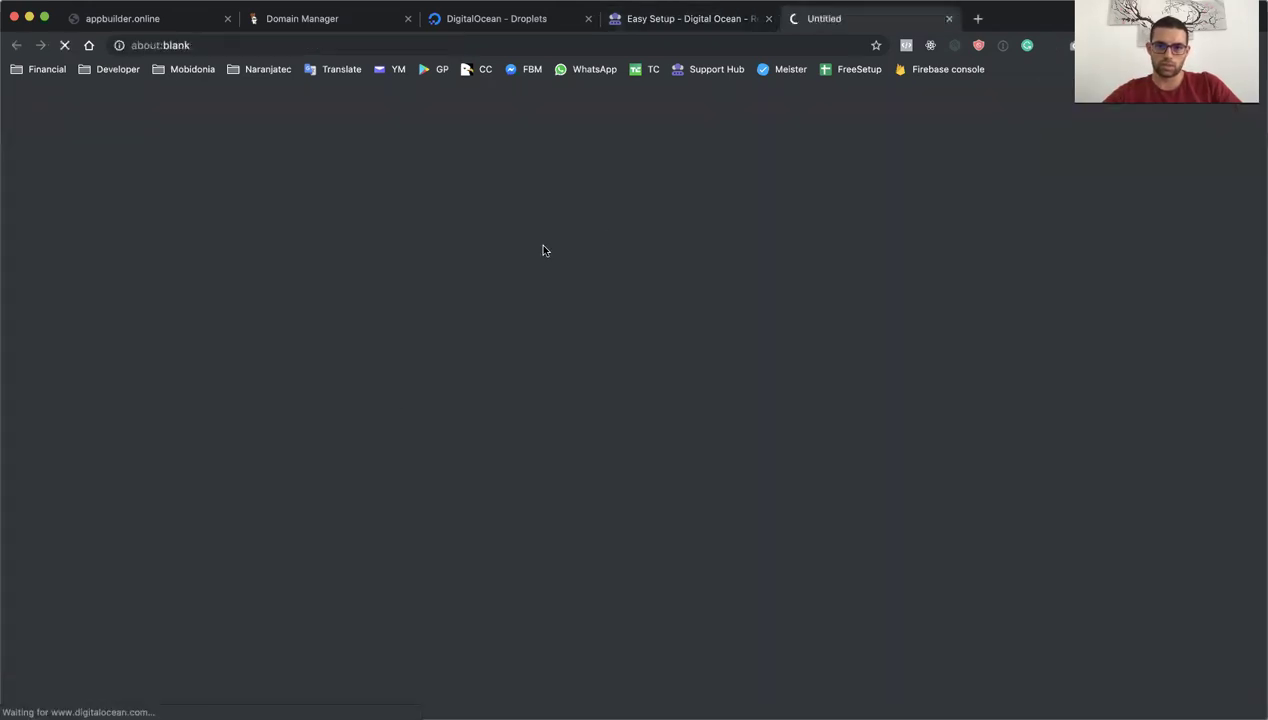
scroll(390, 454, down, 5)
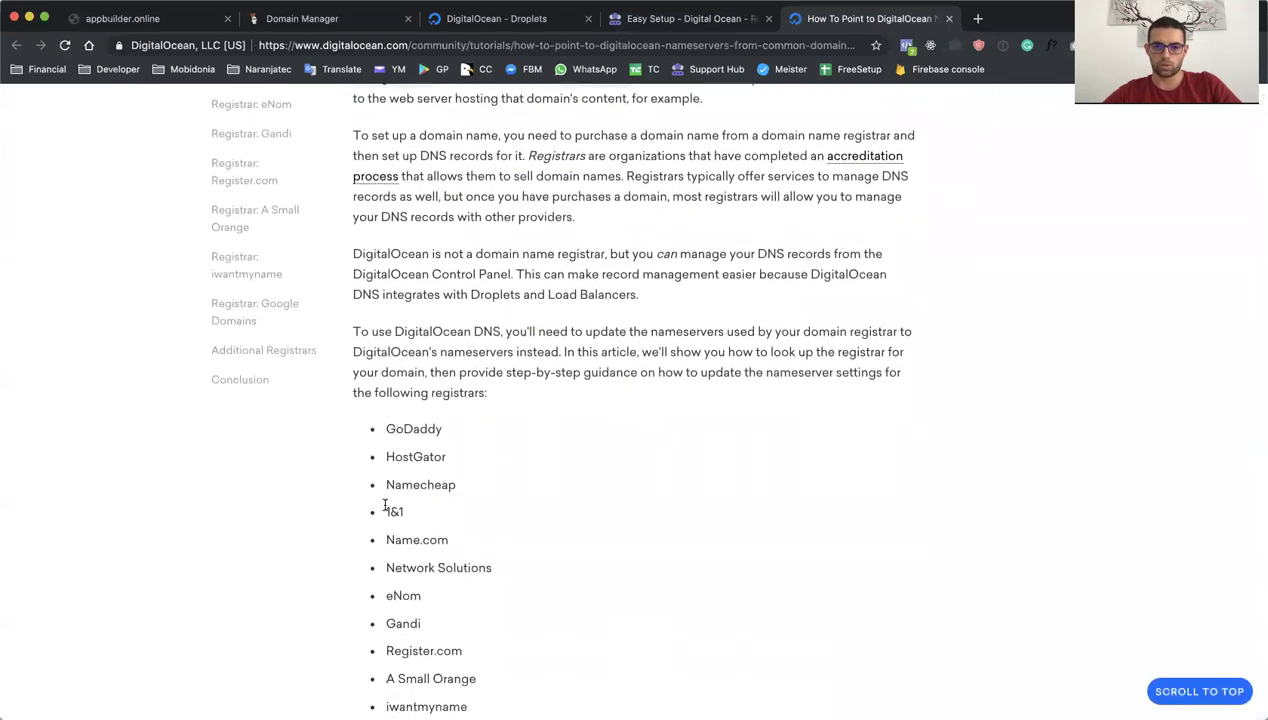
scroll(392, 460, down, 1)
scroll(444, 550, down, 2)
scroll(444, 552, down, 1)
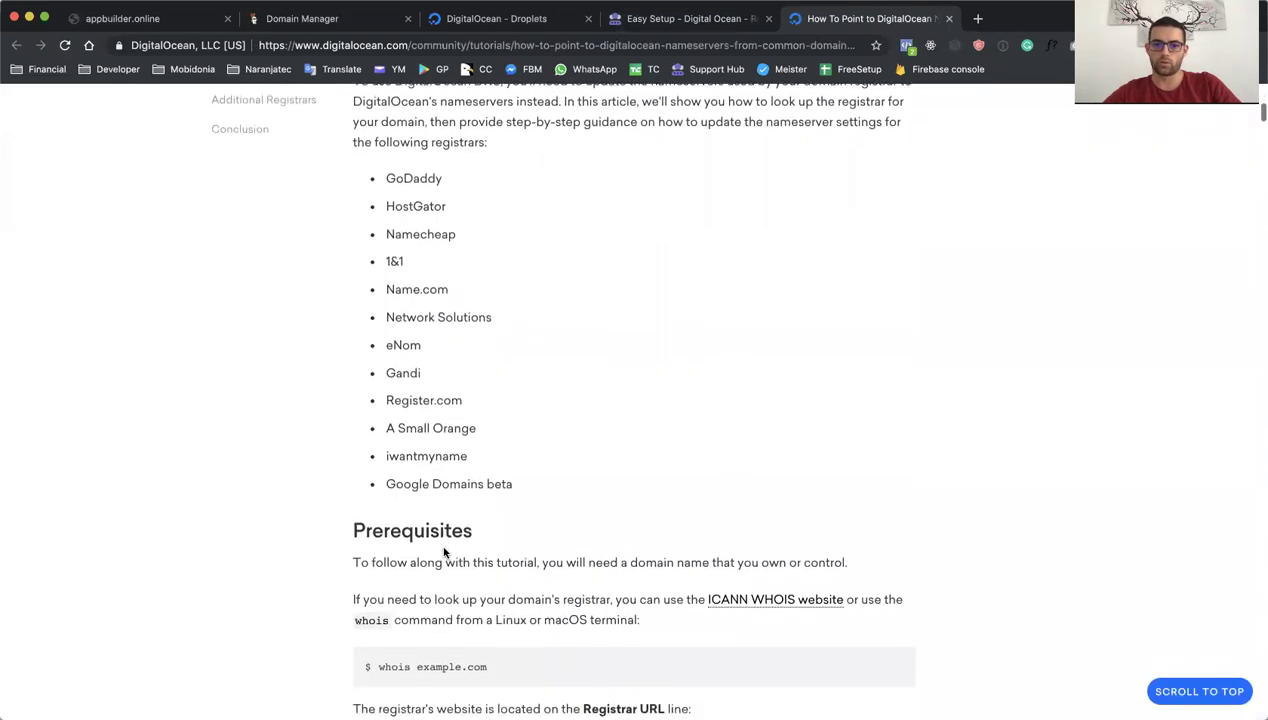
Step: Read the tutorial's Registrar: GoDaddy steps, then view appbuilder.online's parked page
scroll(444, 552, up, 8)
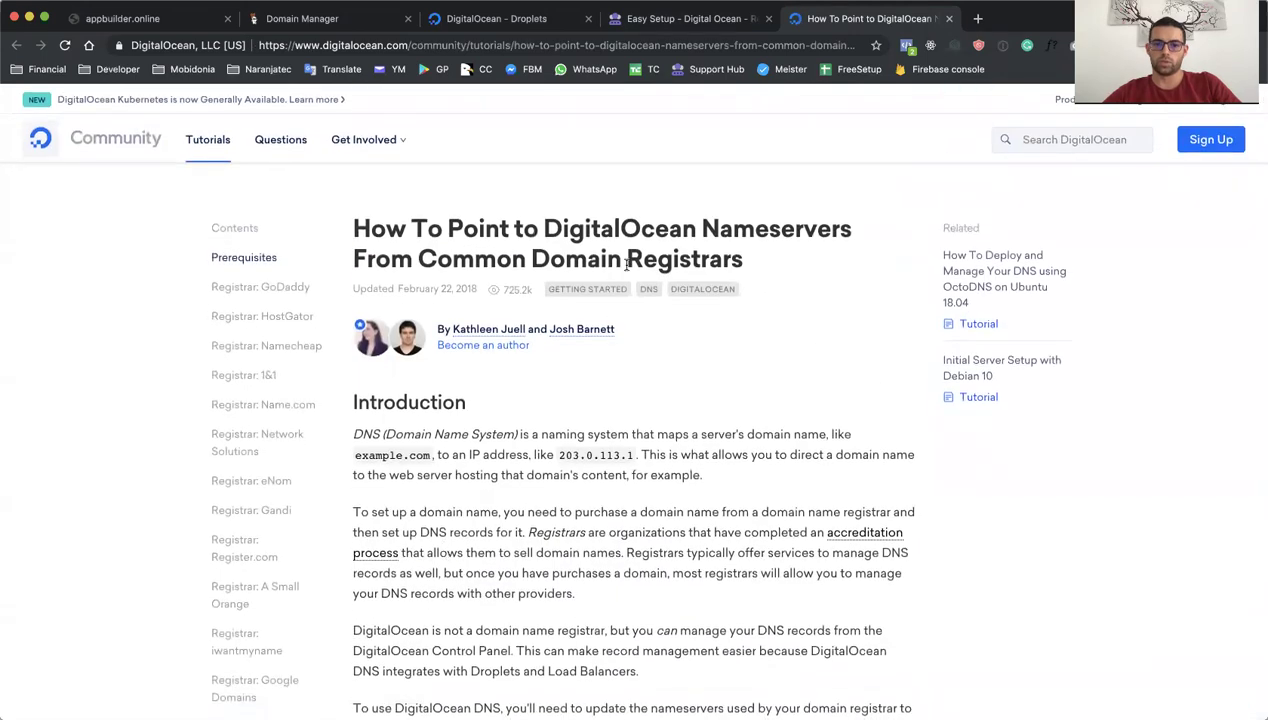
scroll(510, 530, down, 8)
scroll(413, 427, down, 5)
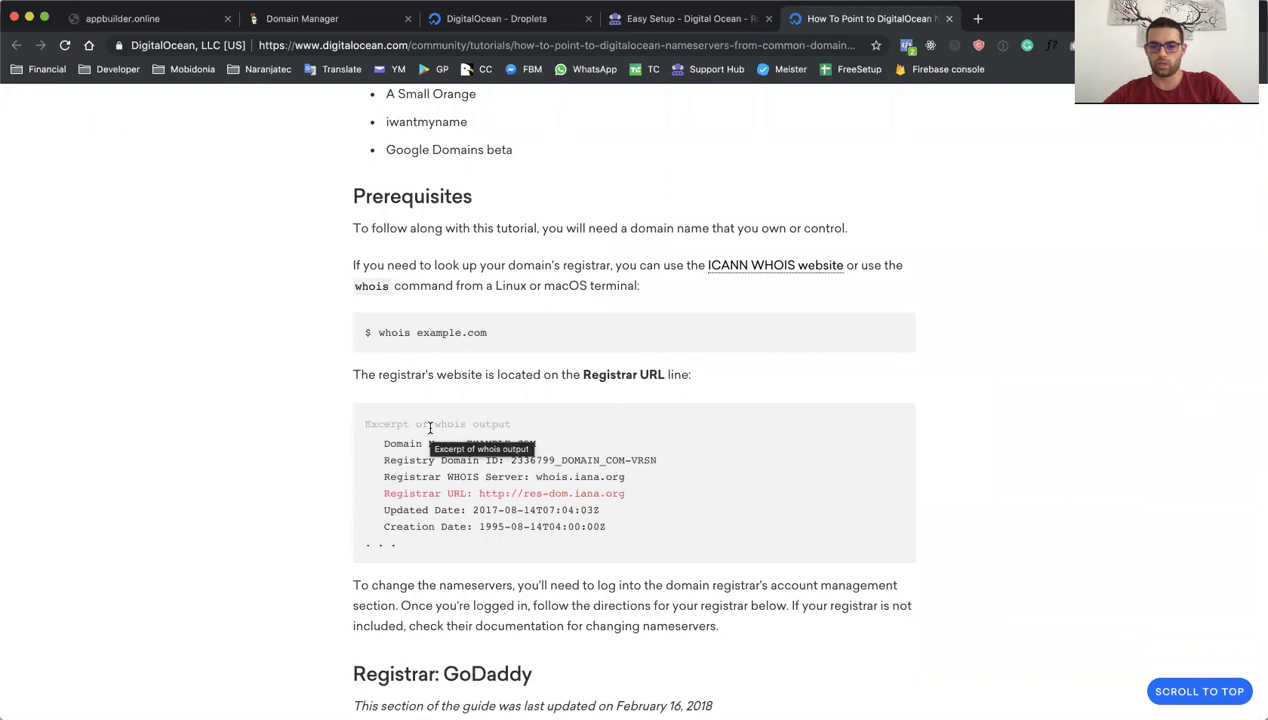
scroll(432, 435, down, 9)
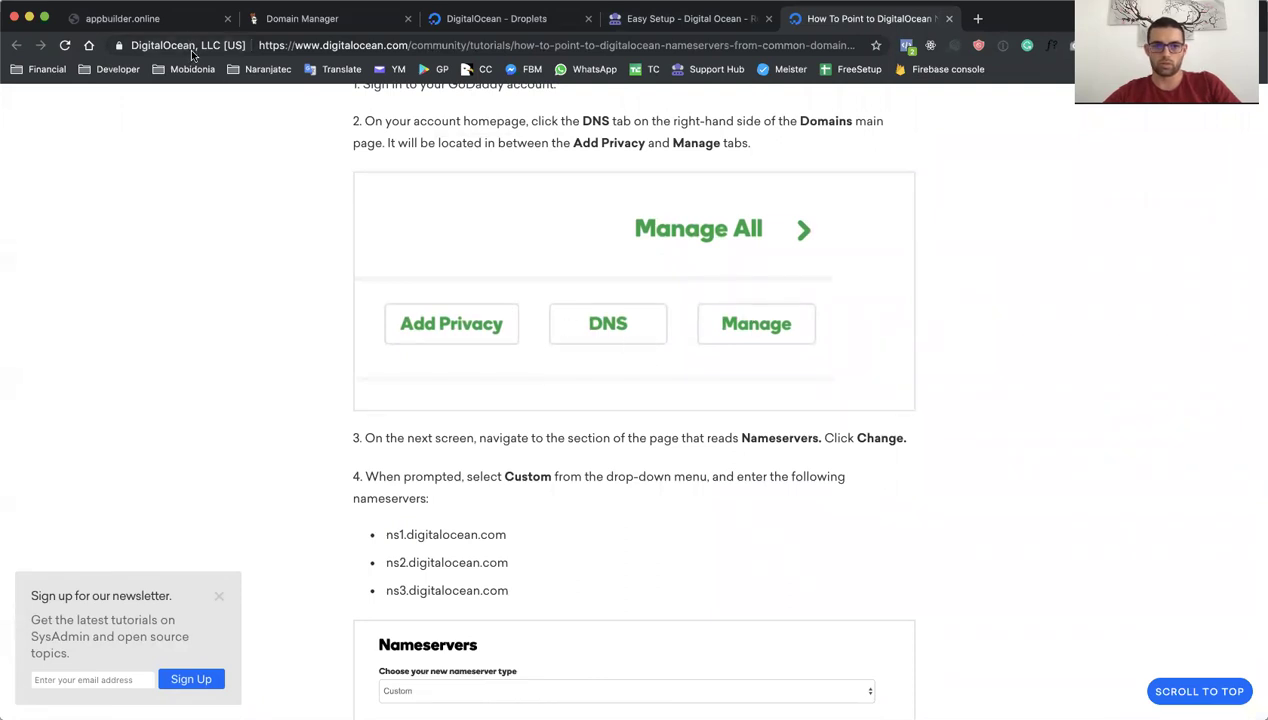
click(158, 22)
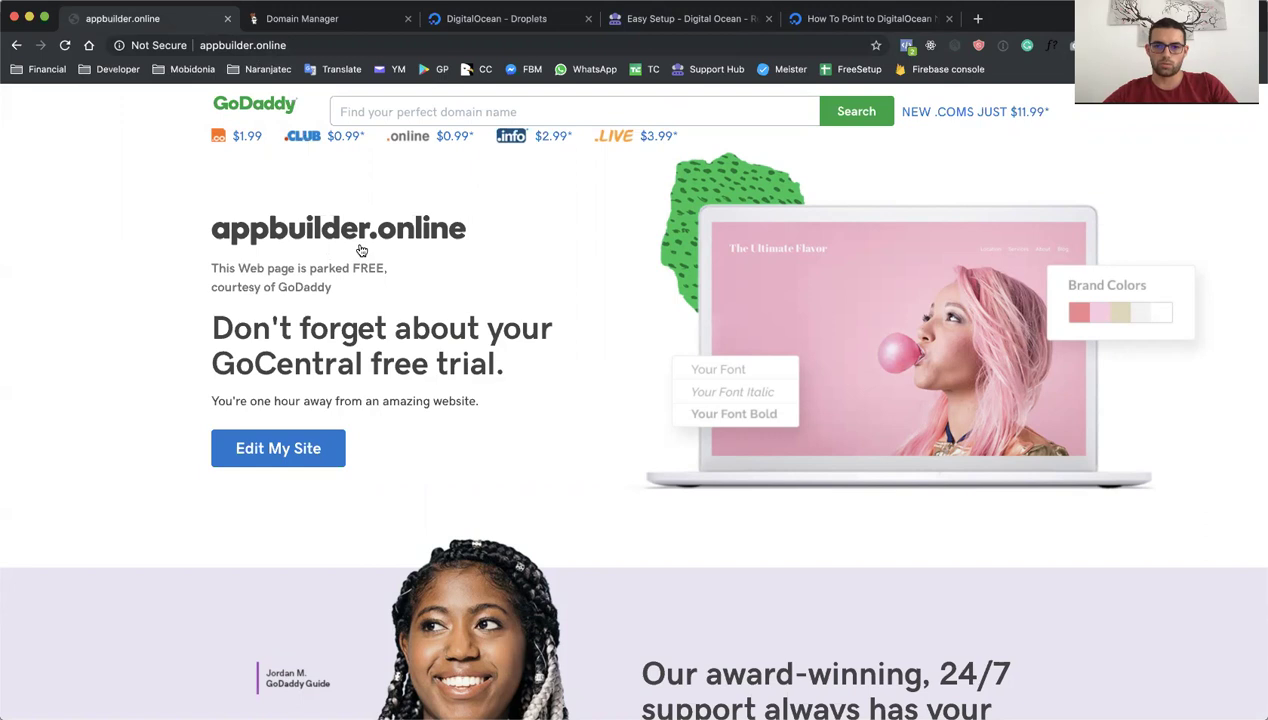
Step: Open GoDaddy's DNS management for appbuilder.online and check its default Nameservers section
click(313, 22)
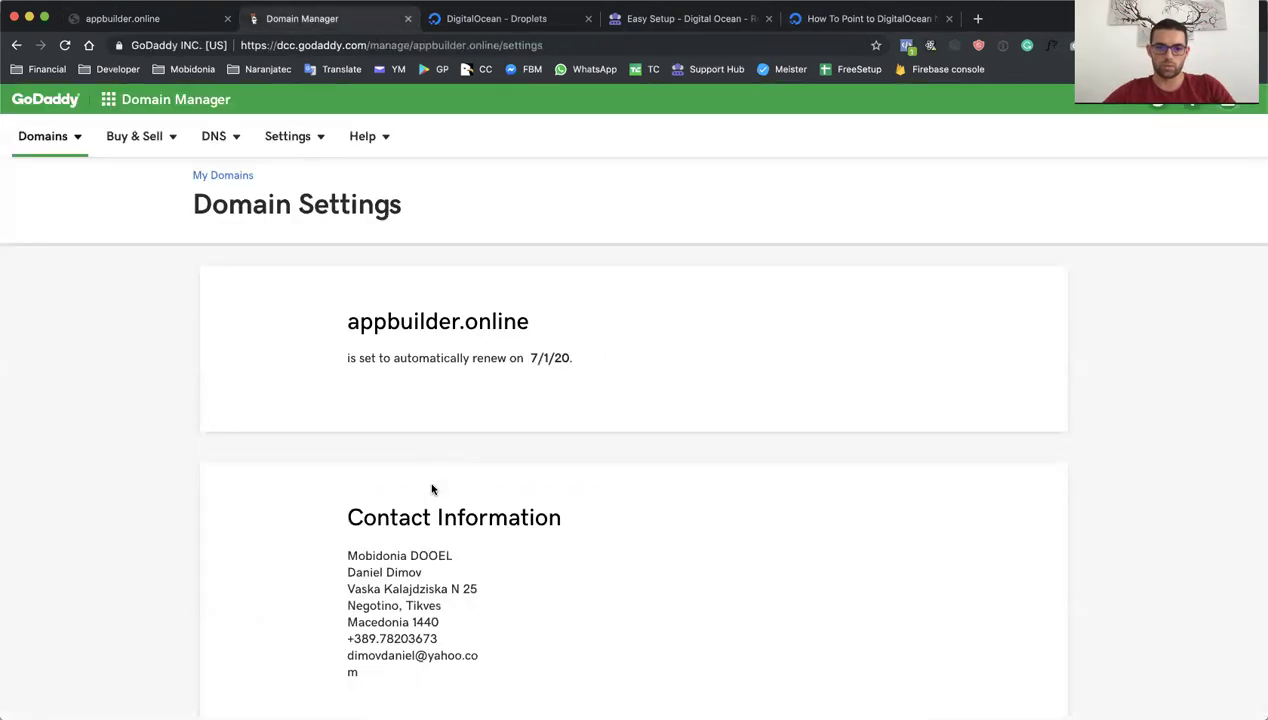
scroll(519, 307, down, 5)
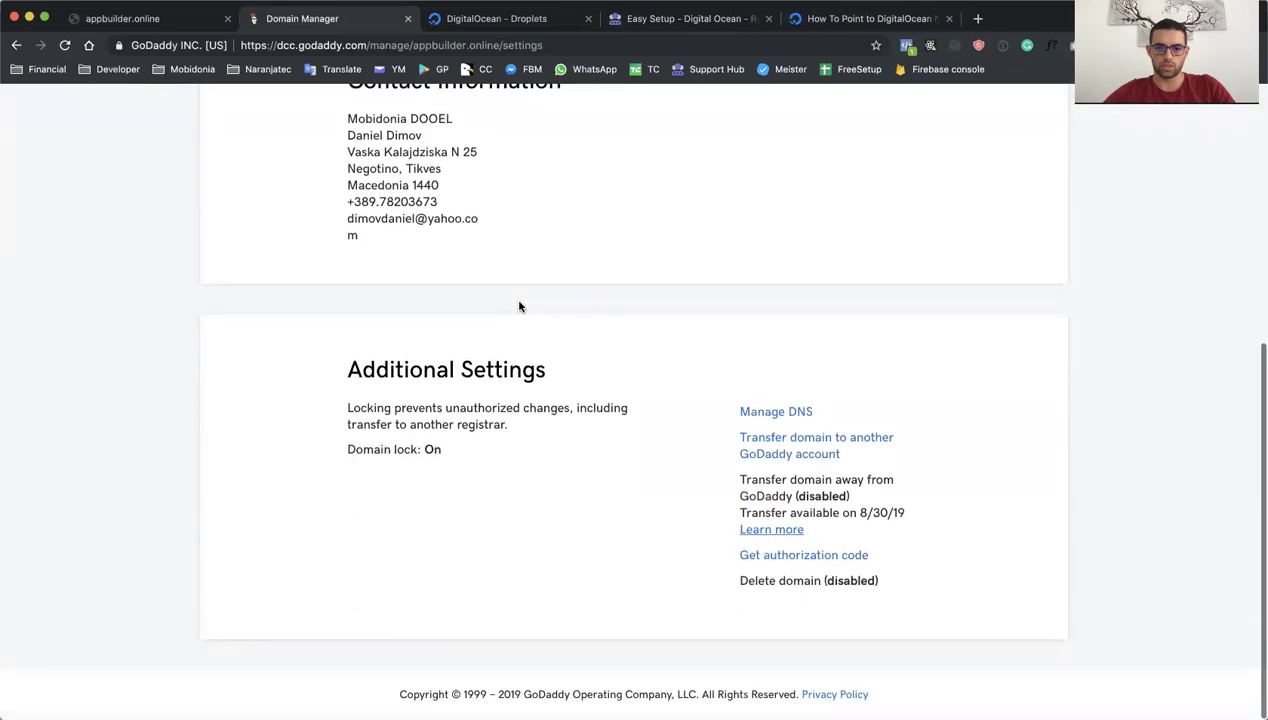
click(792, 417)
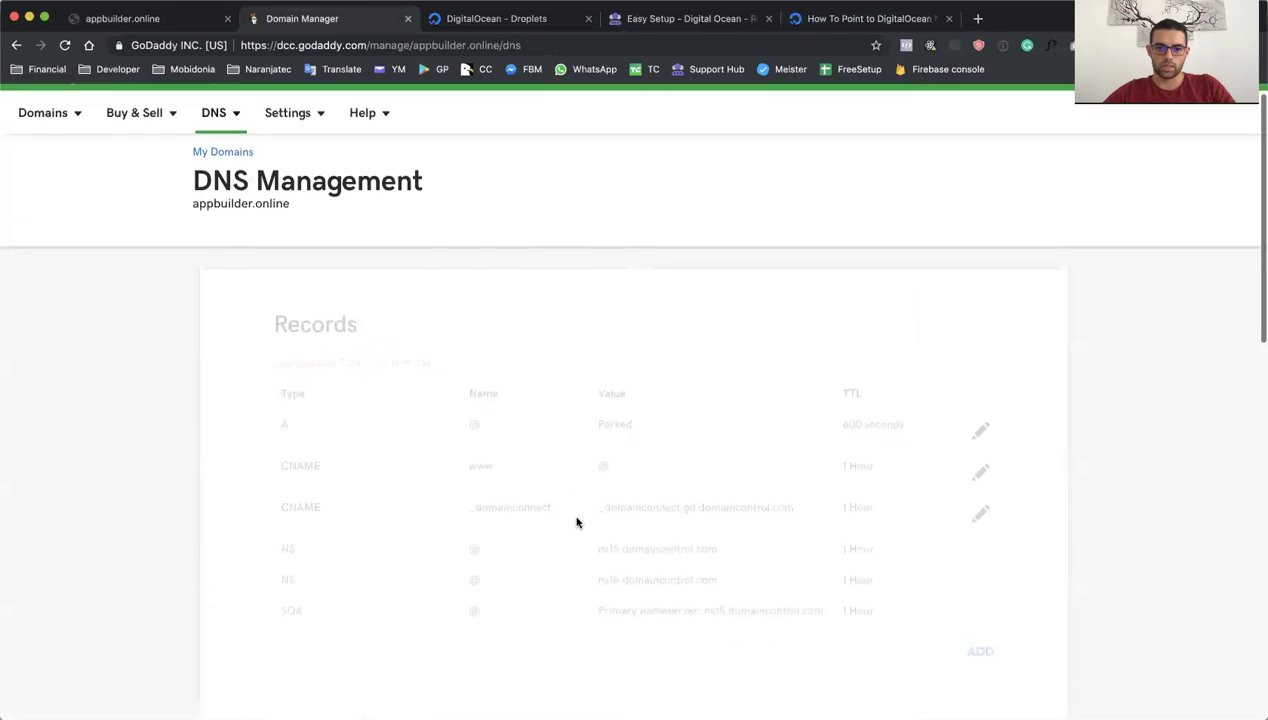
scroll(576, 522, down, 5)
scroll(560, 505, up, 1)
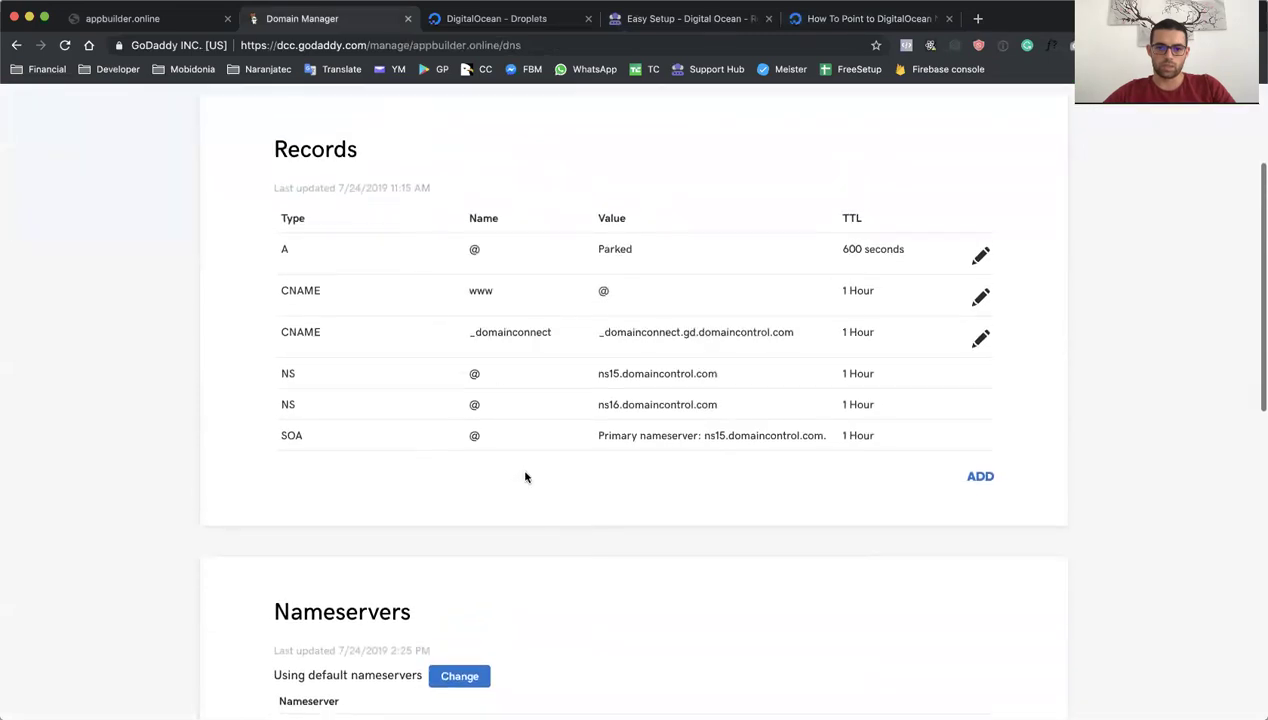
scroll(515, 488, down, 1)
scroll(515, 487, up, 4)
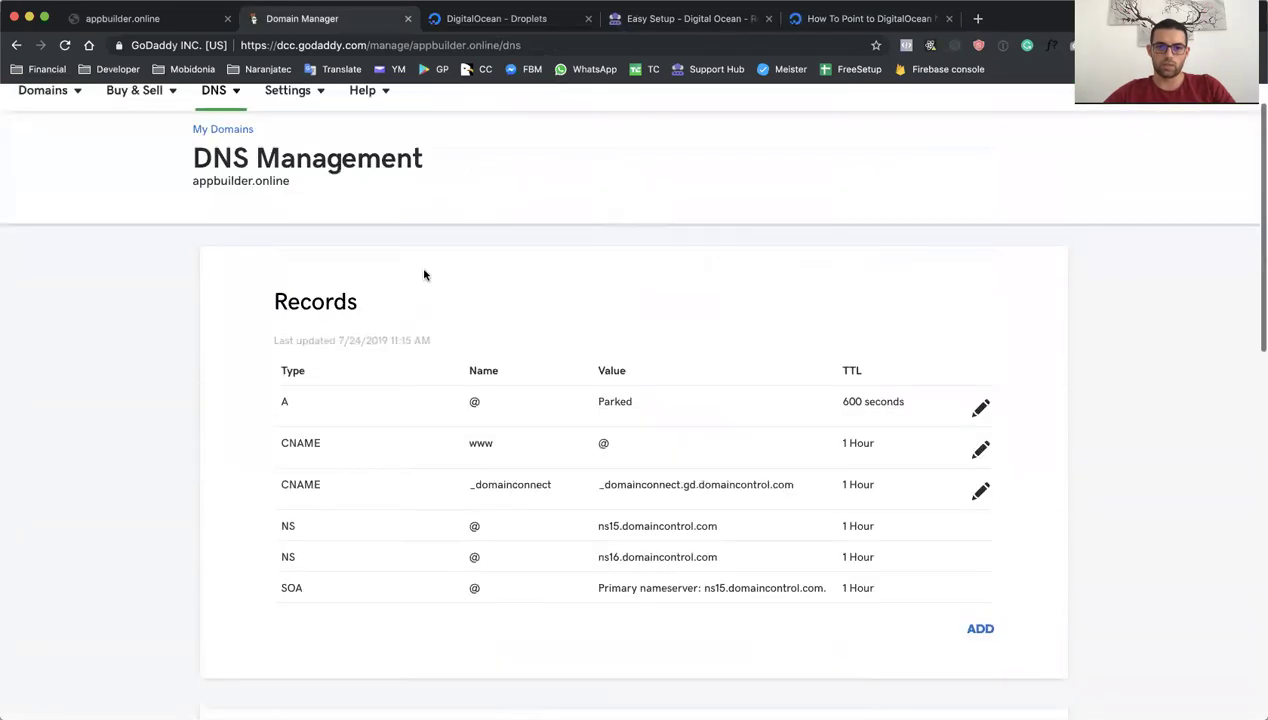
scroll(400, 418, down, 5)
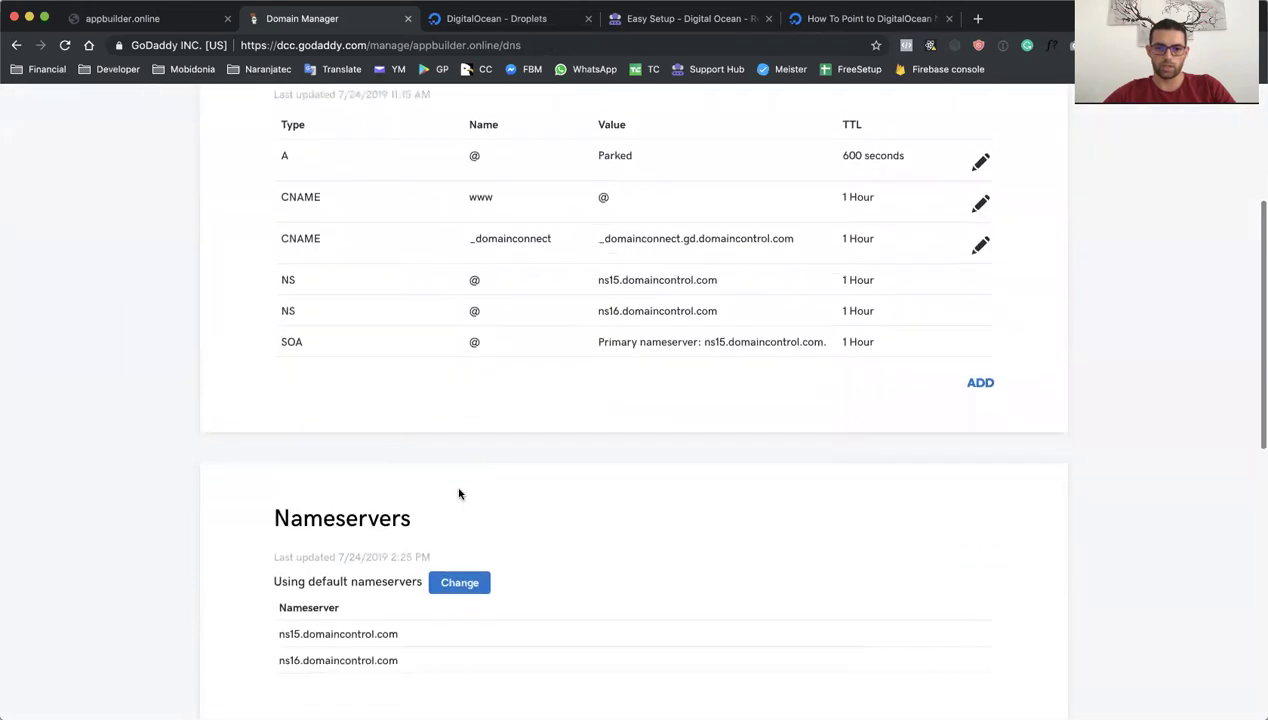
drag(289, 512, 418, 516)
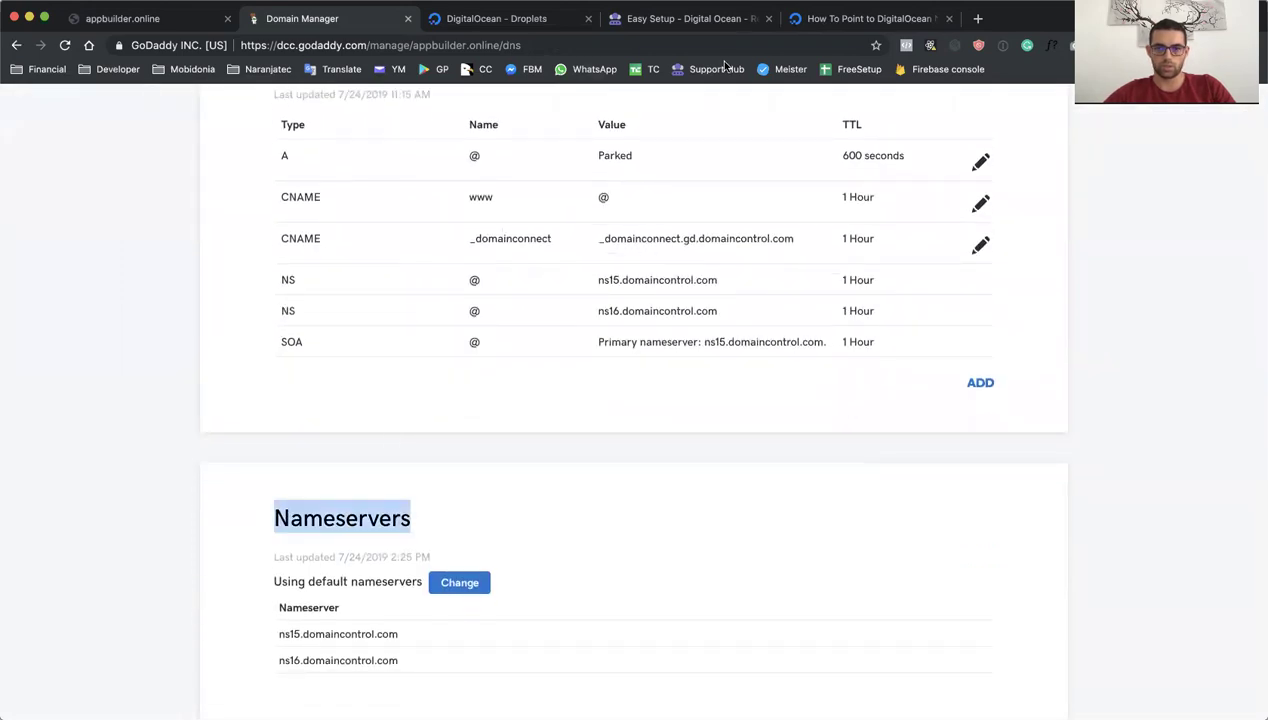
Step: Recheck the tutorial, then view the droplet's IP 46.101.170.21 in DigitalOcean Droplets
click(817, 25)
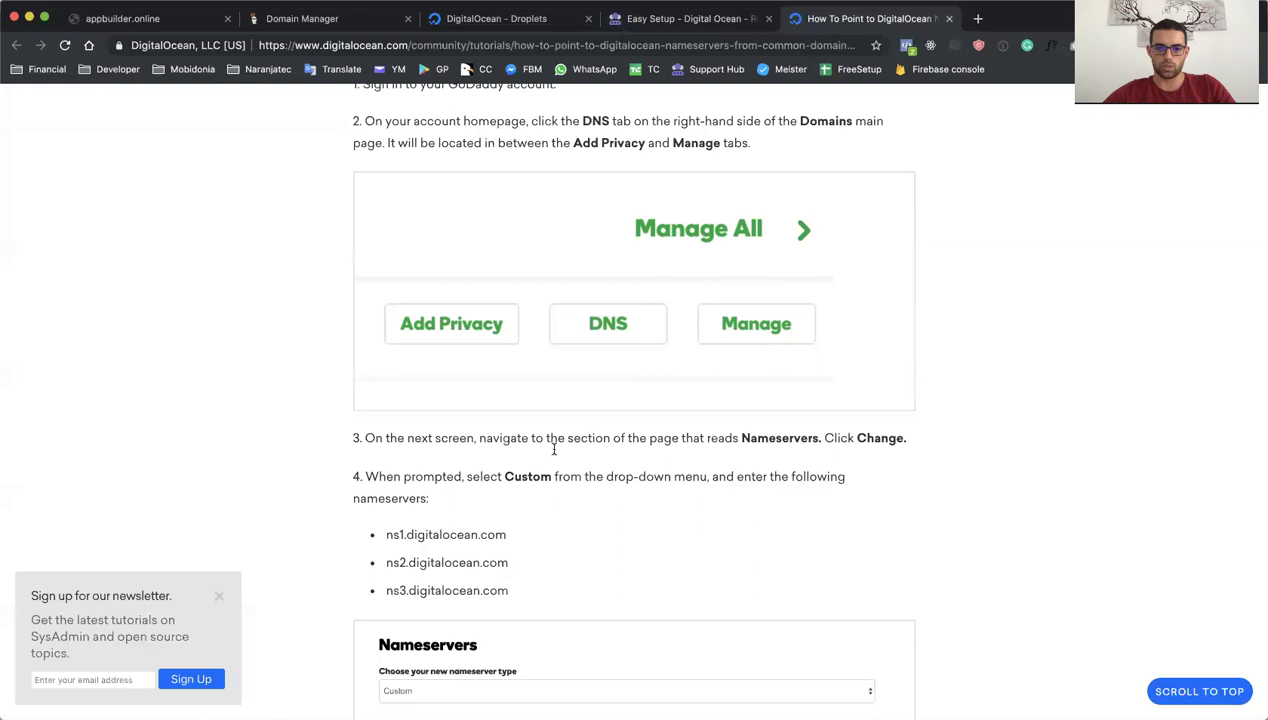
scroll(614, 405, up, 3)
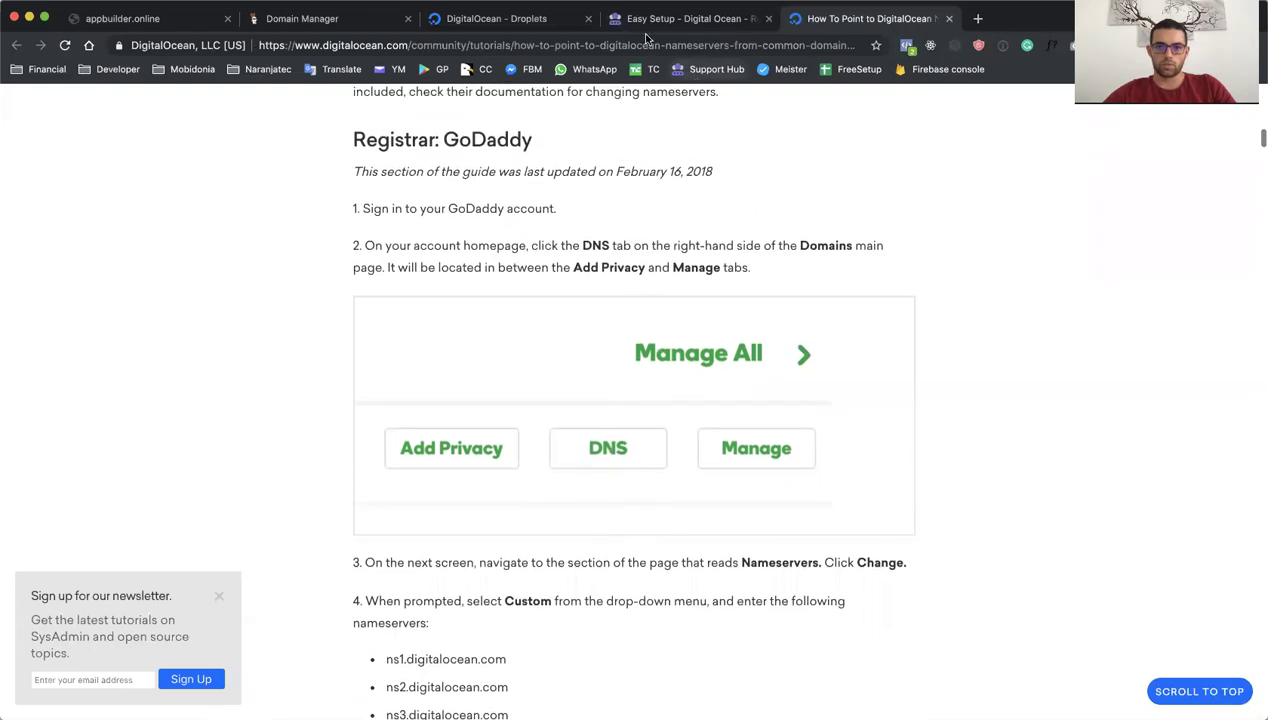
click(484, 27)
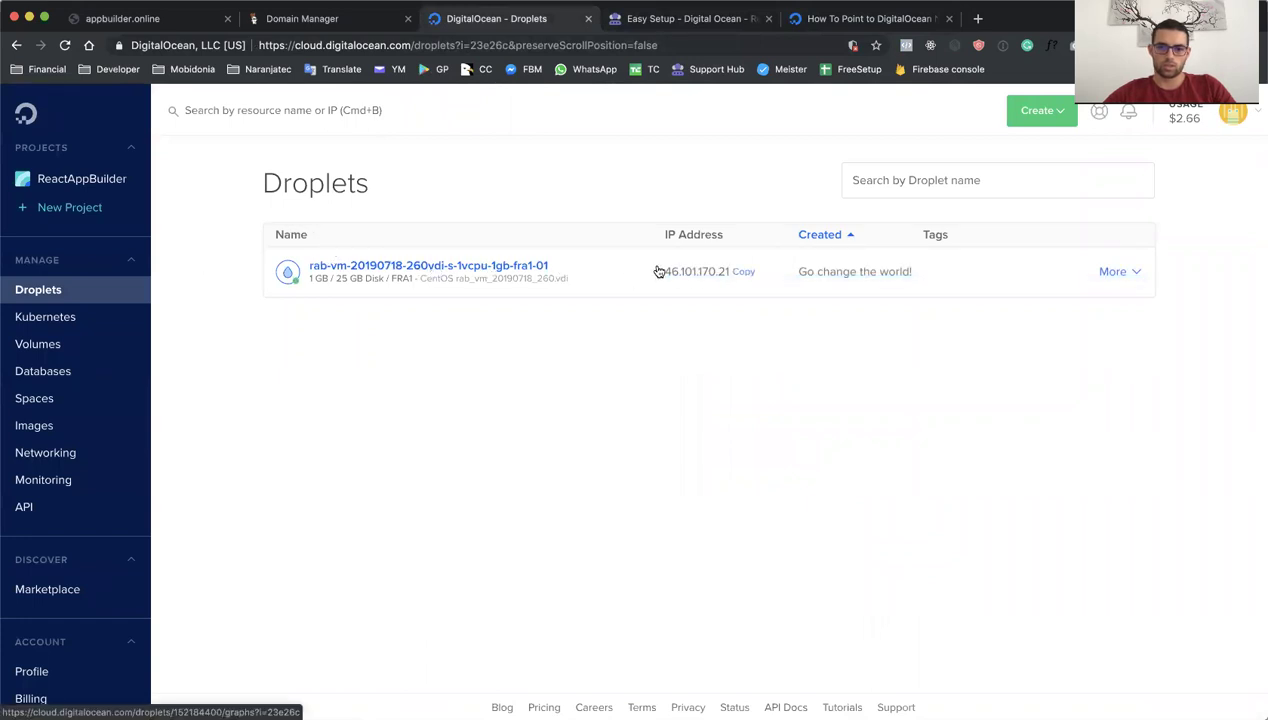
Step: Add appbuilder.online under Networking and review its NS records for ns1–ns3.digitalocean.com
click(62, 455)
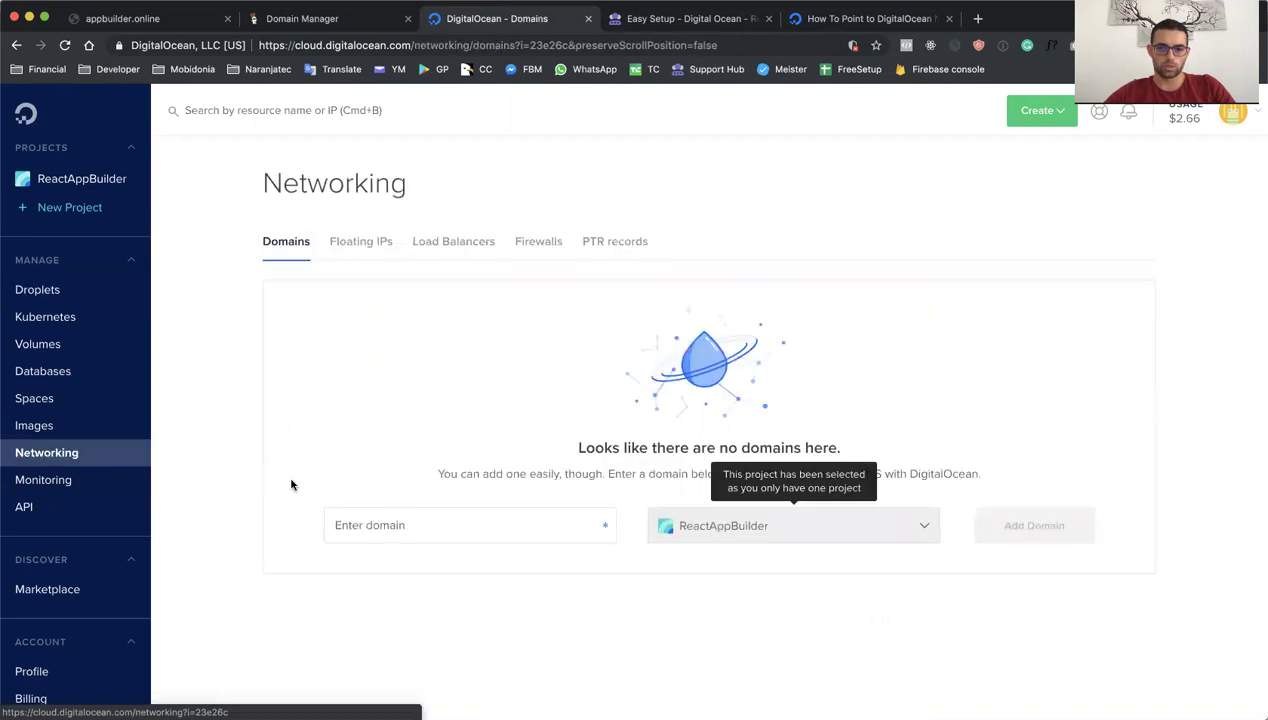
click(413, 525)
text(appb)
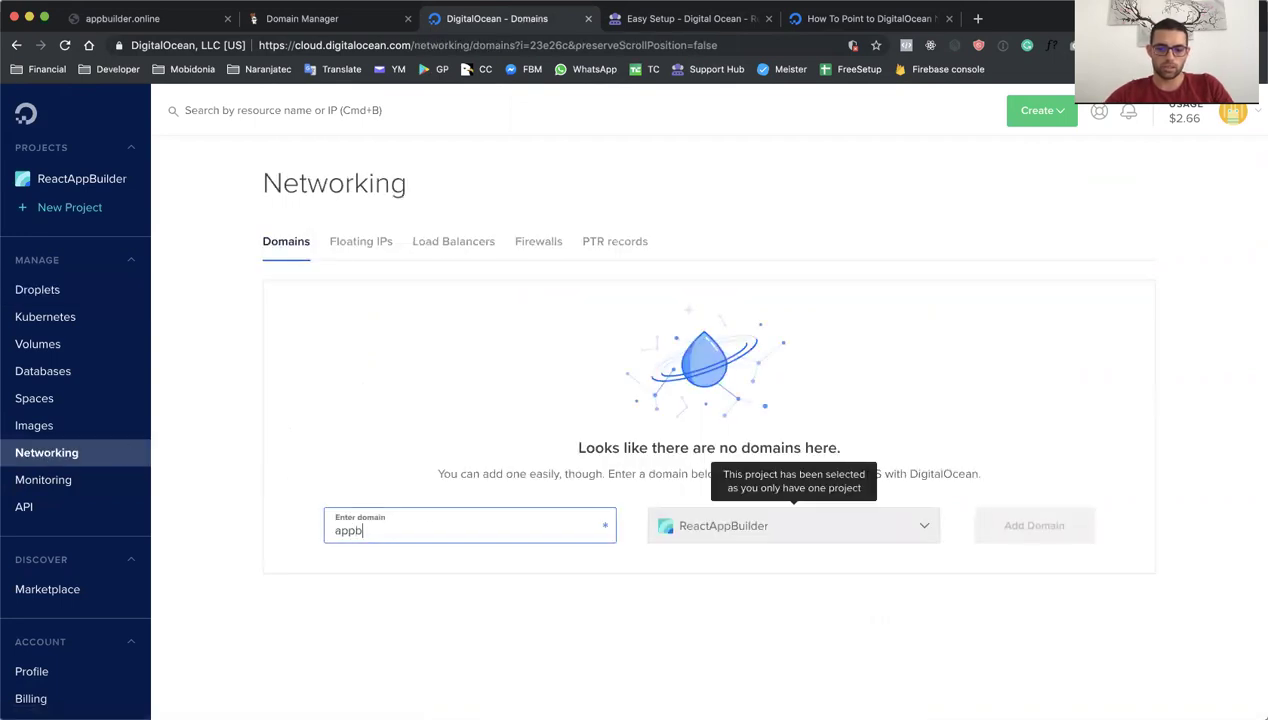
text(uilder.online)
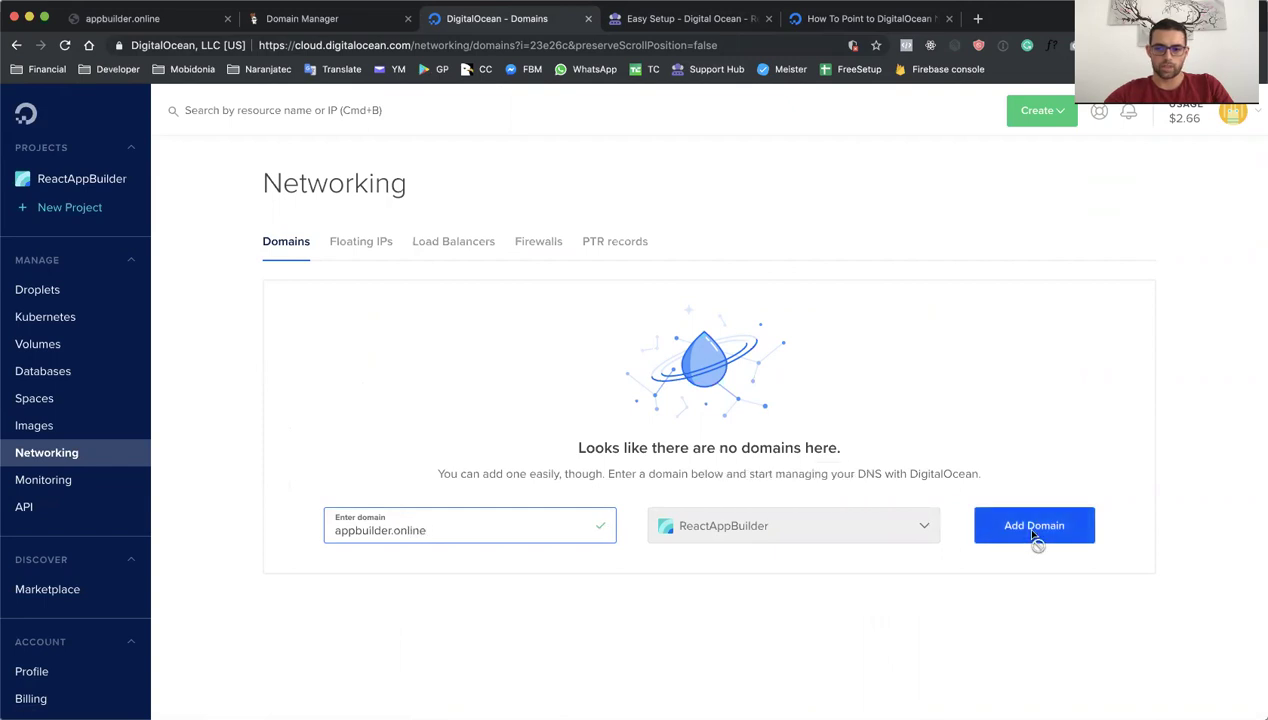
click(1034, 535)
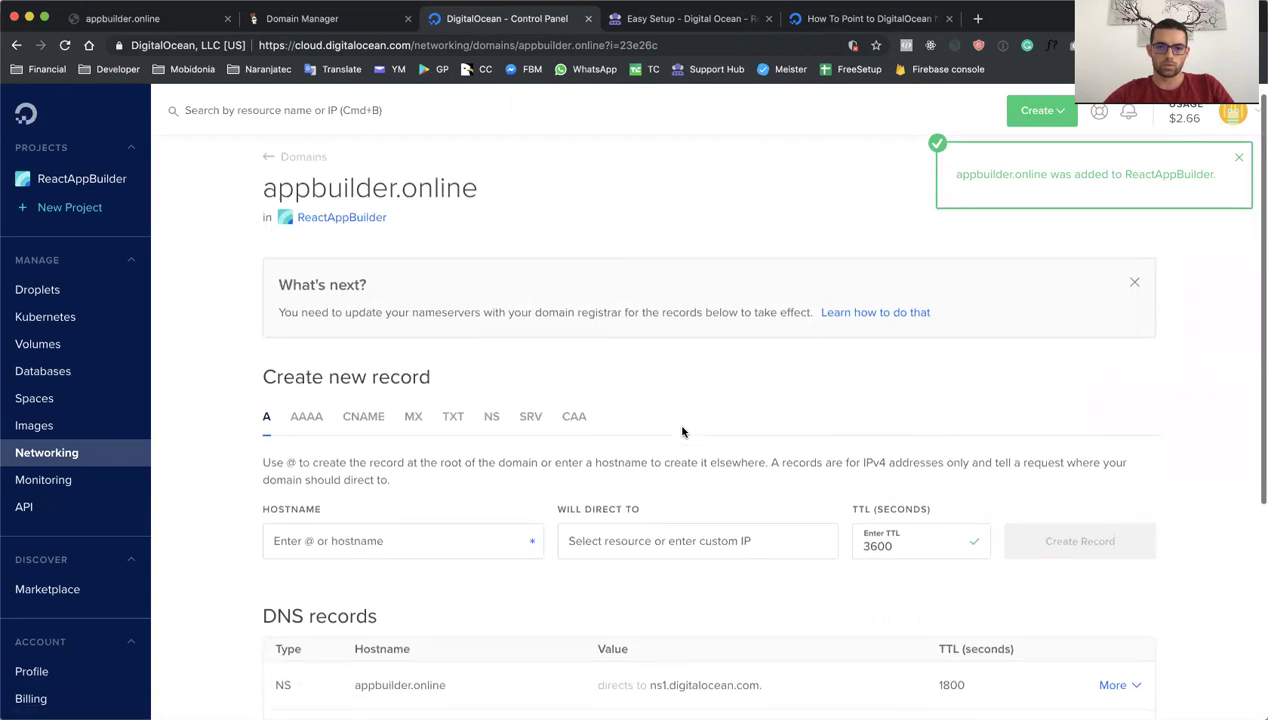
scroll(682, 431, down, 3)
scroll(682, 431, down, 1)
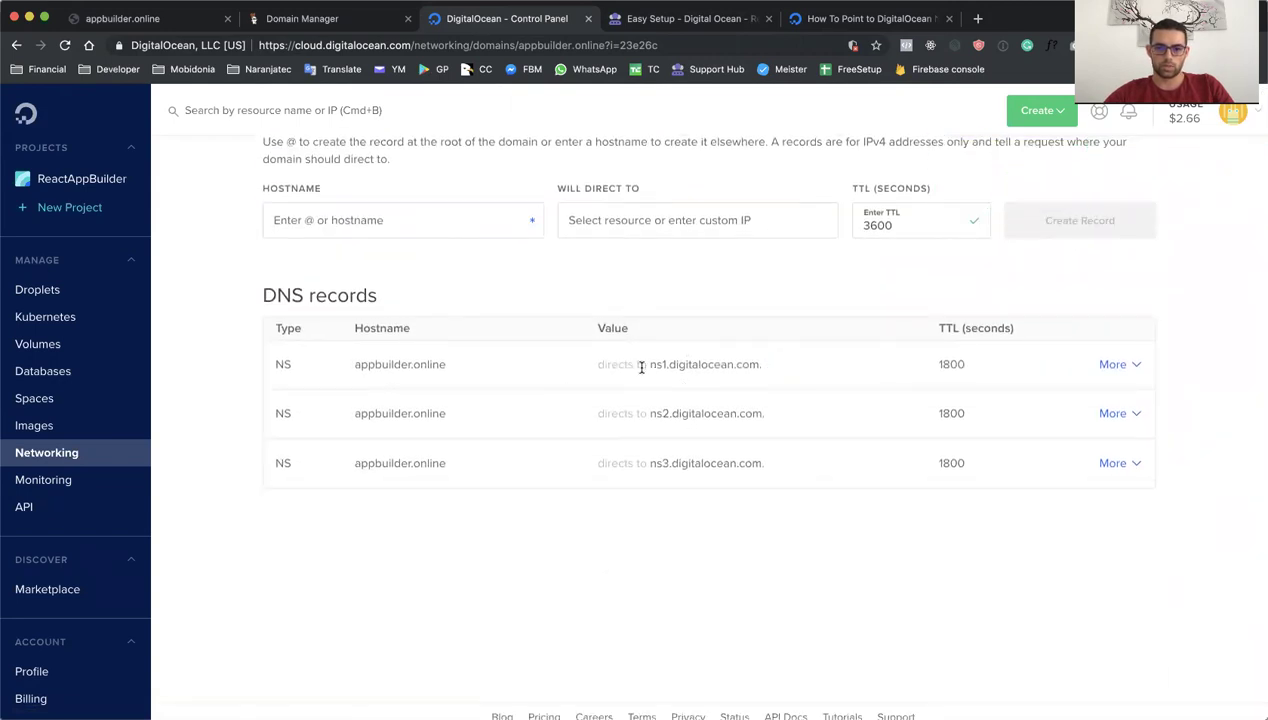
drag(273, 370, 296, 371)
Step: Copy ns1.digitalocean.com from the tutorial's GoDaddy steps and return to GoDaddy's DNS page
click(822, 26)
scroll(649, 385, down, 3)
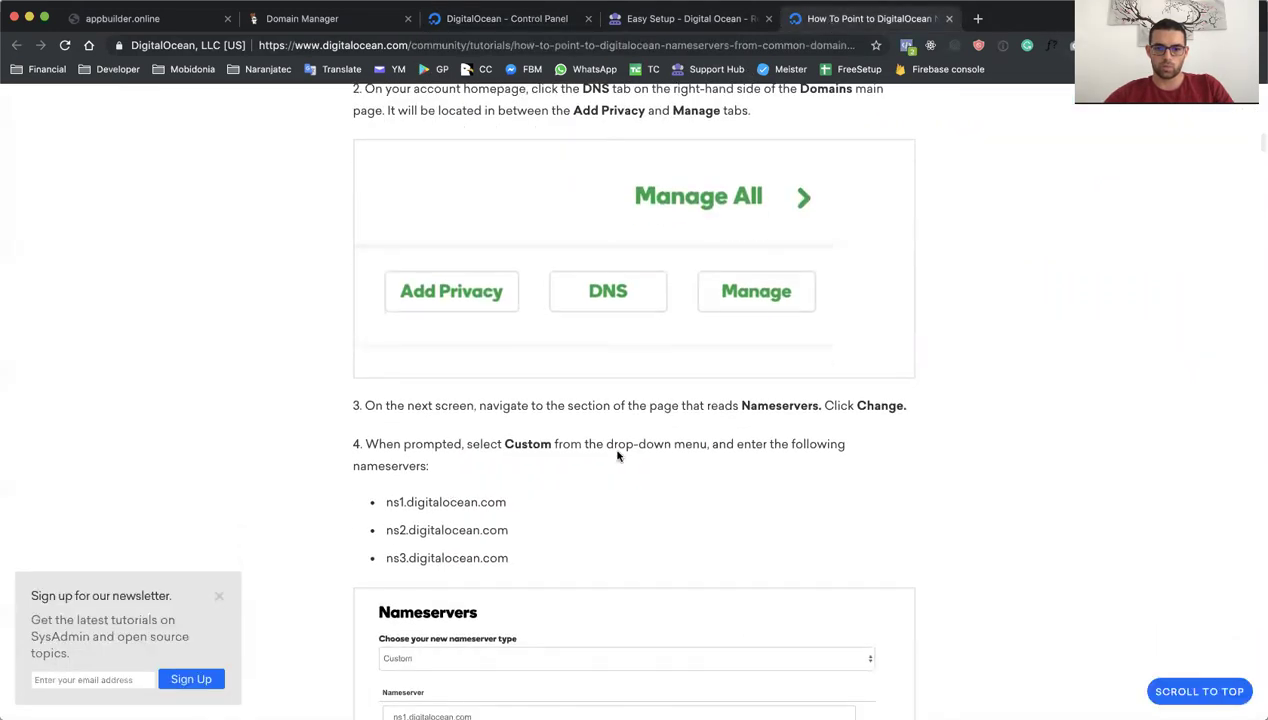
drag(384, 504, 509, 504)
key(super+c)
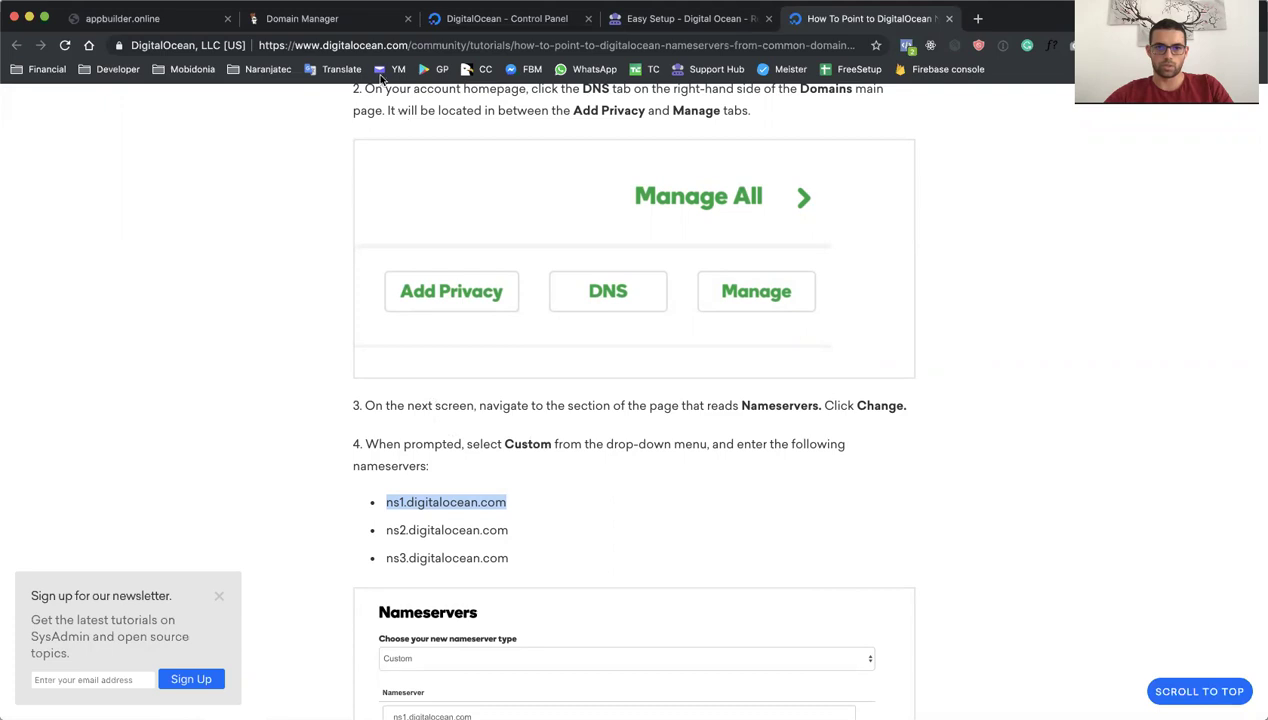
click(335, 22)
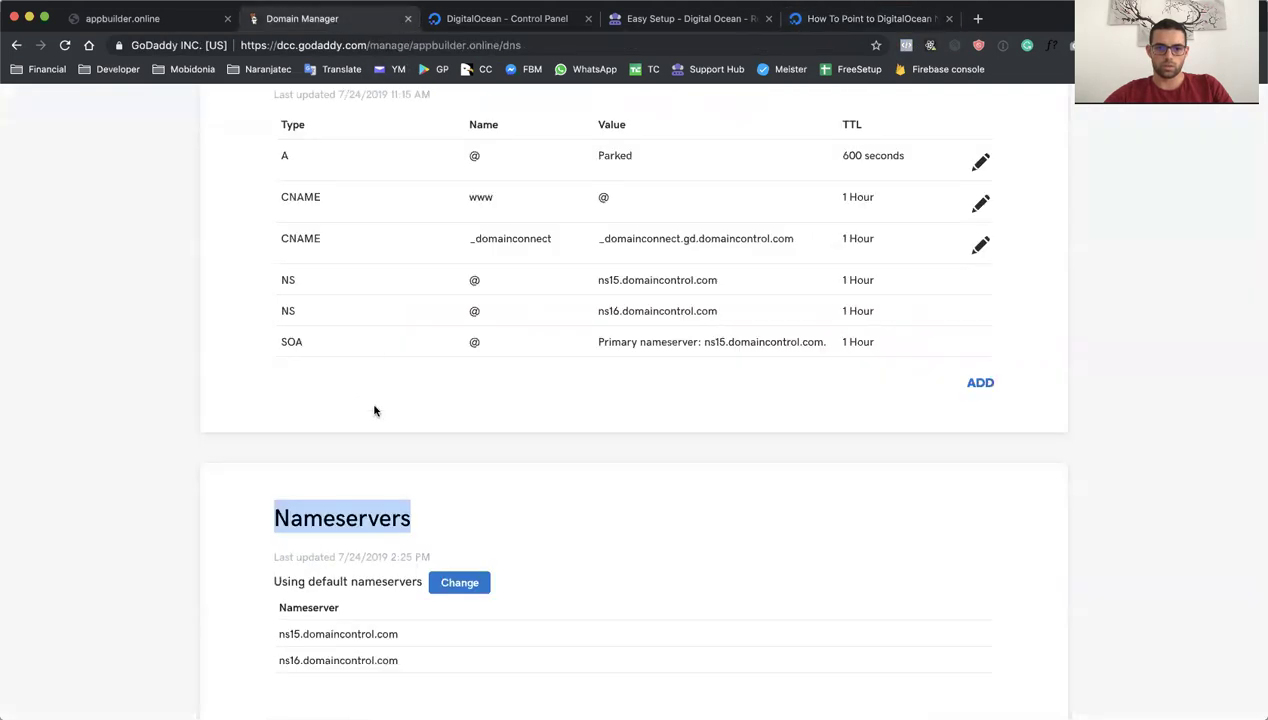
Step: Switch the nameservers to Custom and enter ns1.digitalocean.com as the first
click(461, 584)
scroll(383, 519, down, 2)
click(362, 500)
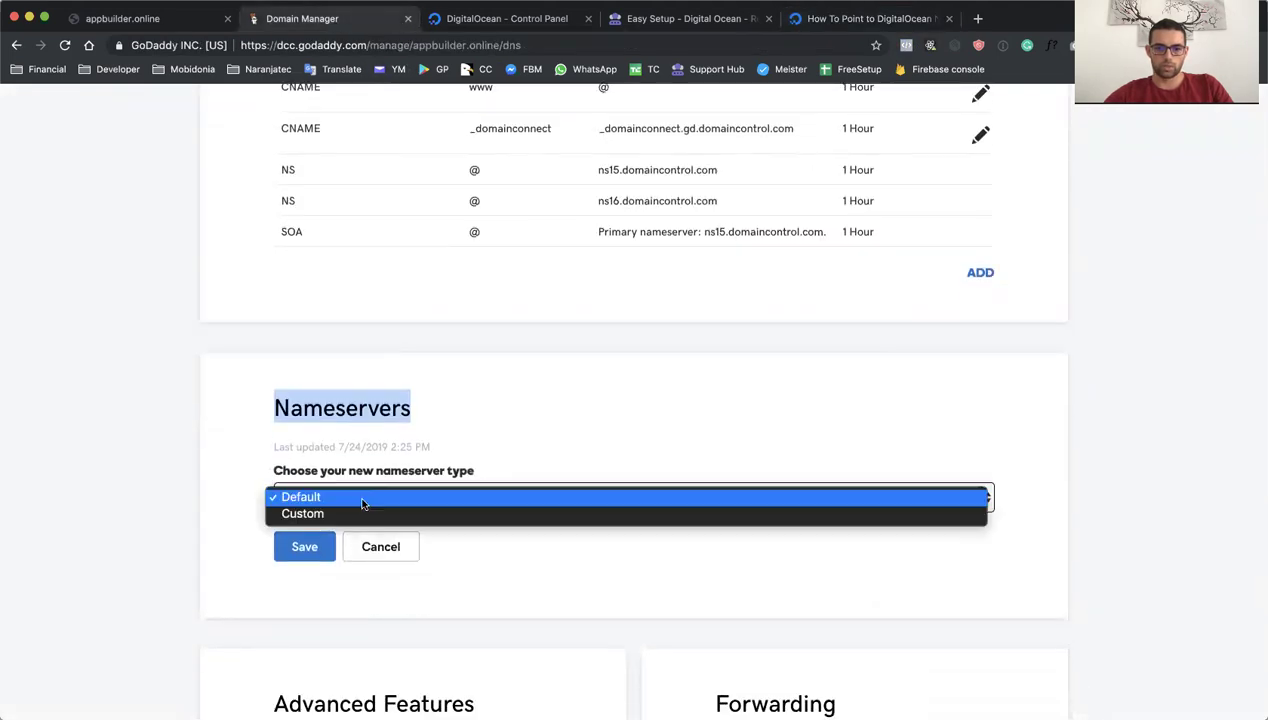
click(345, 513)
scroll(347, 567, down, 5)
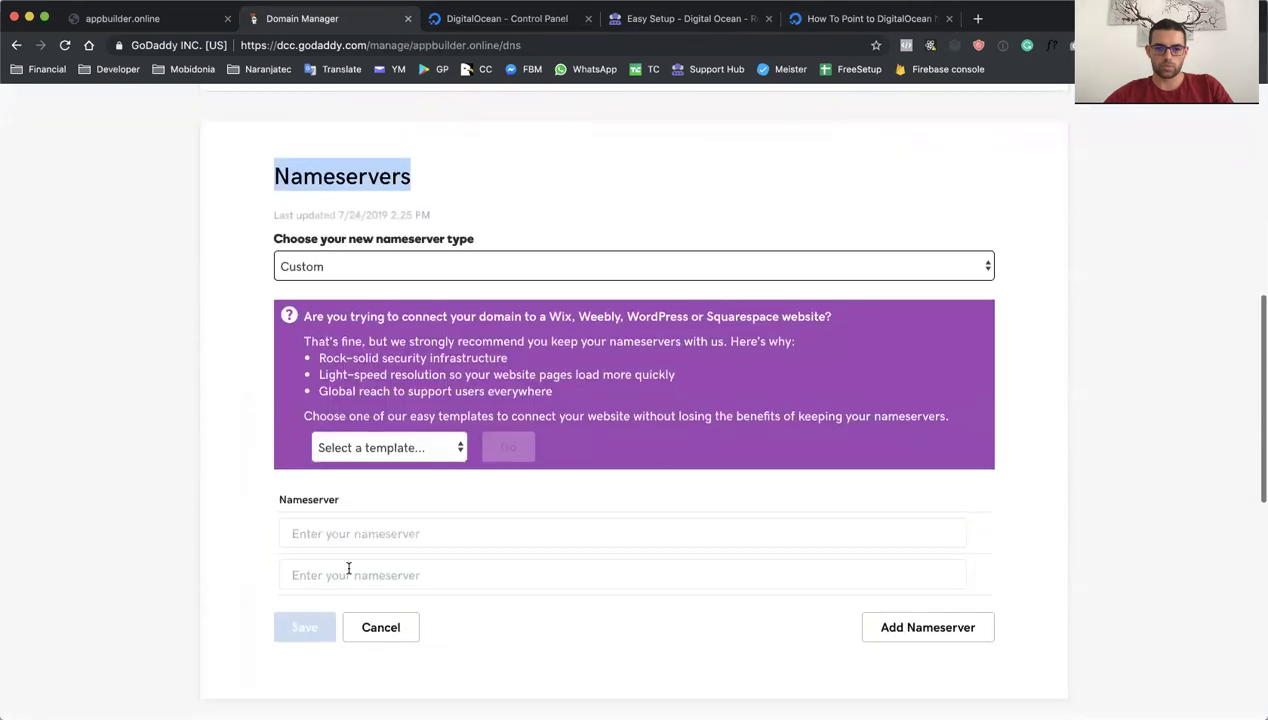
click(347, 530)
key(super+v)
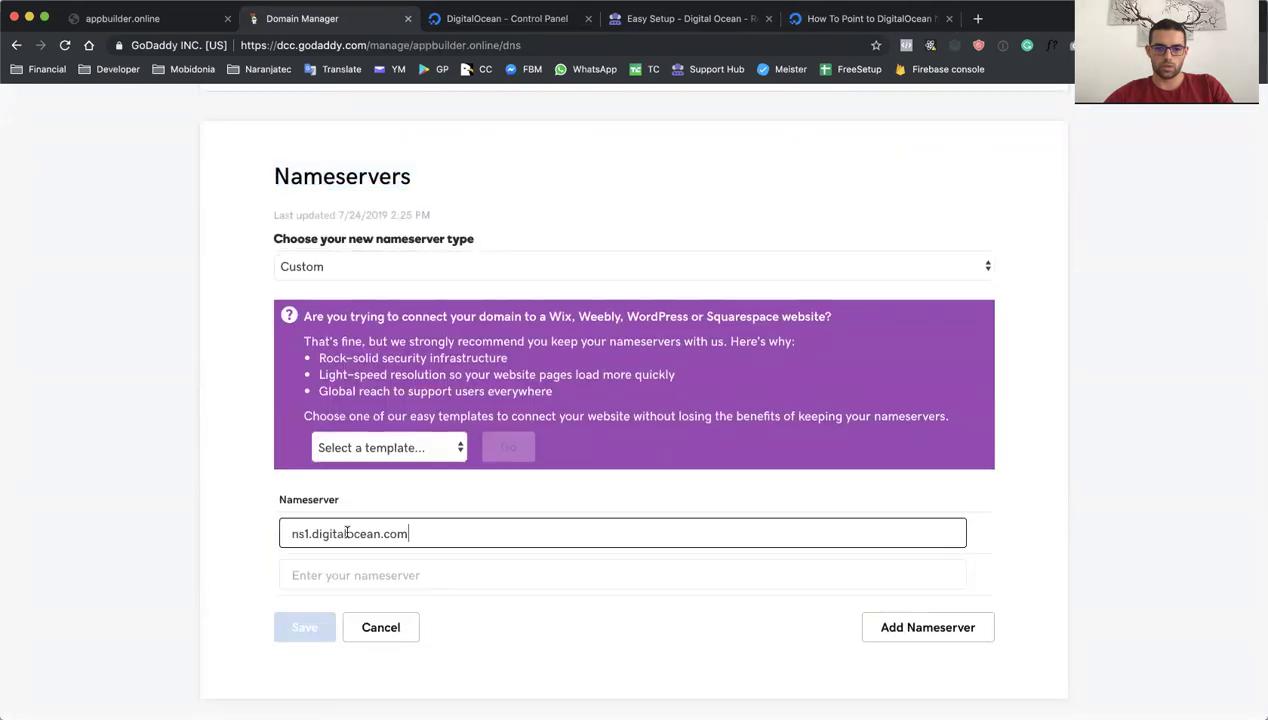
Step: Copy and enter ns2.digitalocean.com as the second nameserver, adding a third field
click(320, 577)
click(845, 22)
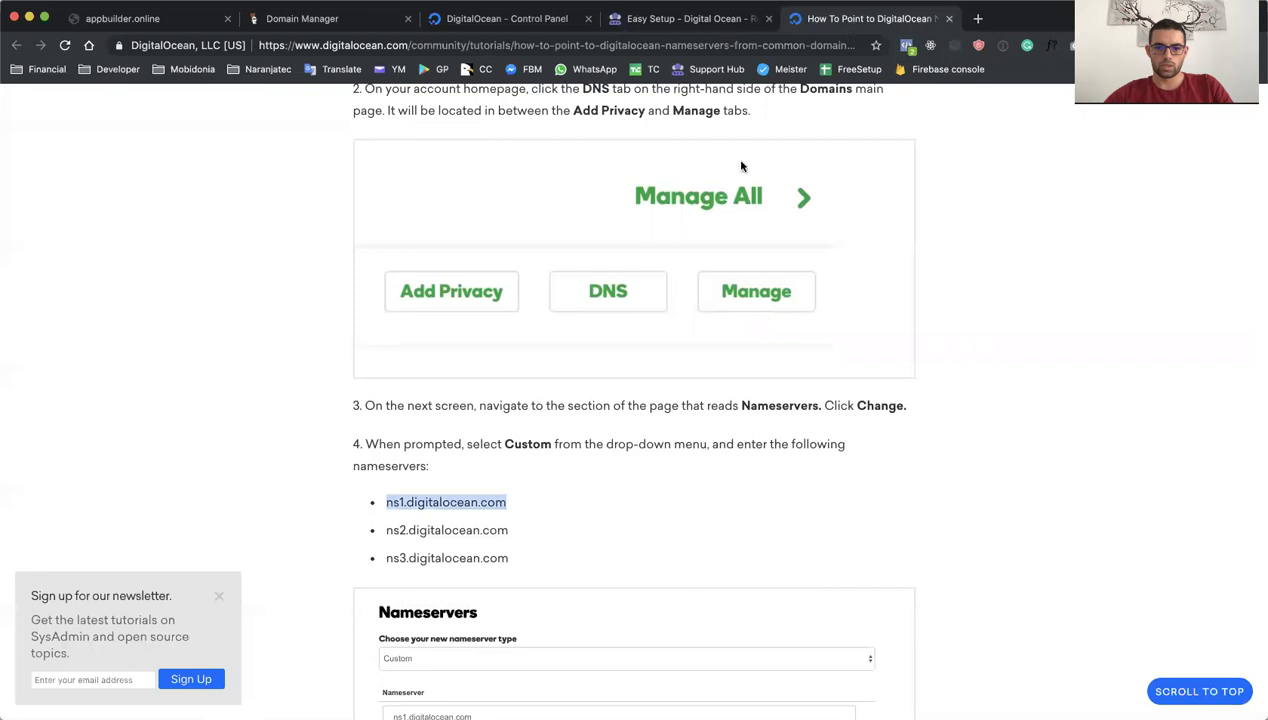
drag(388, 530, 521, 530)
key(super+c)
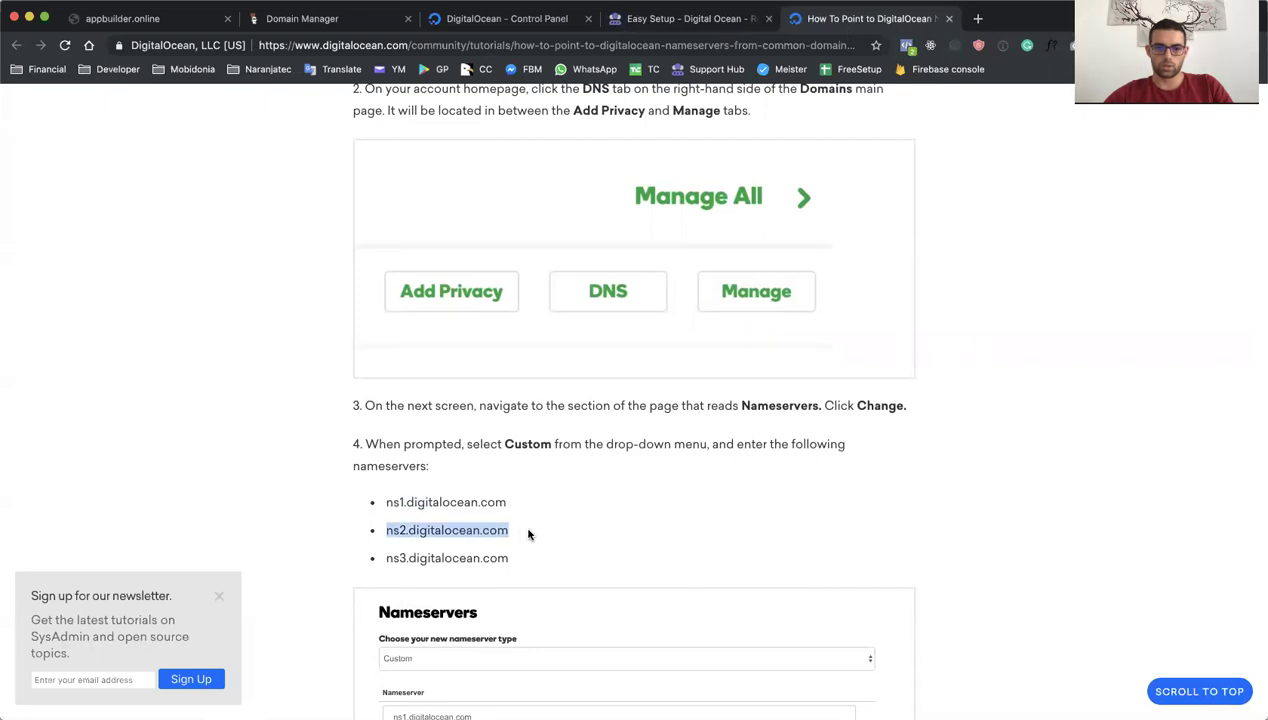
click(312, 20)
key(super+v)
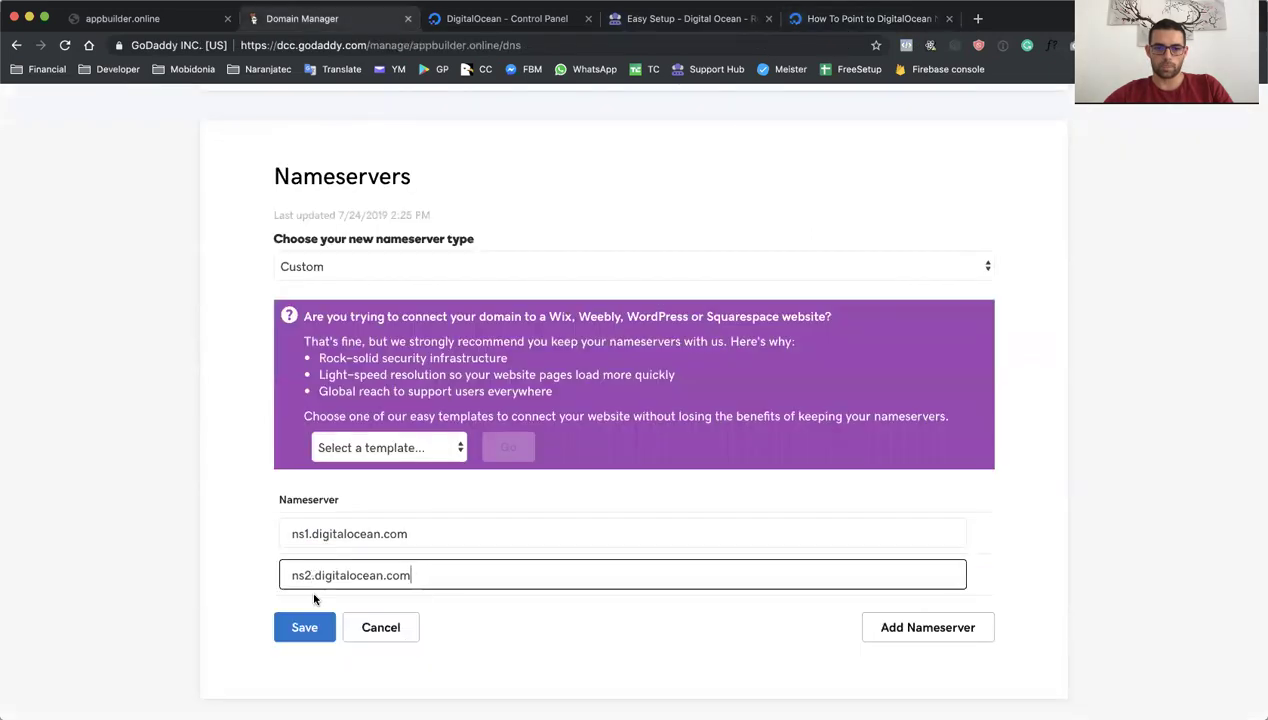
click(924, 638)
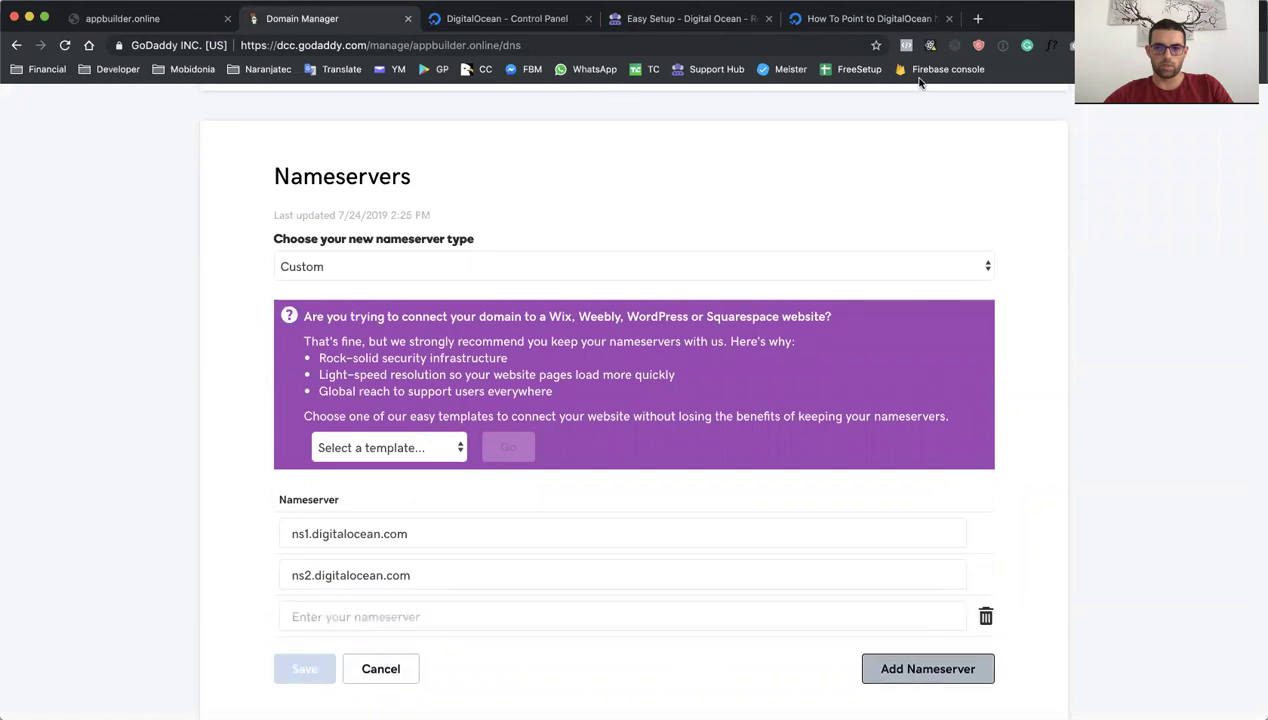
Step: Copy and enter ns3.digitalocean.com as the third nameserver, then save all three
click(850, 20)
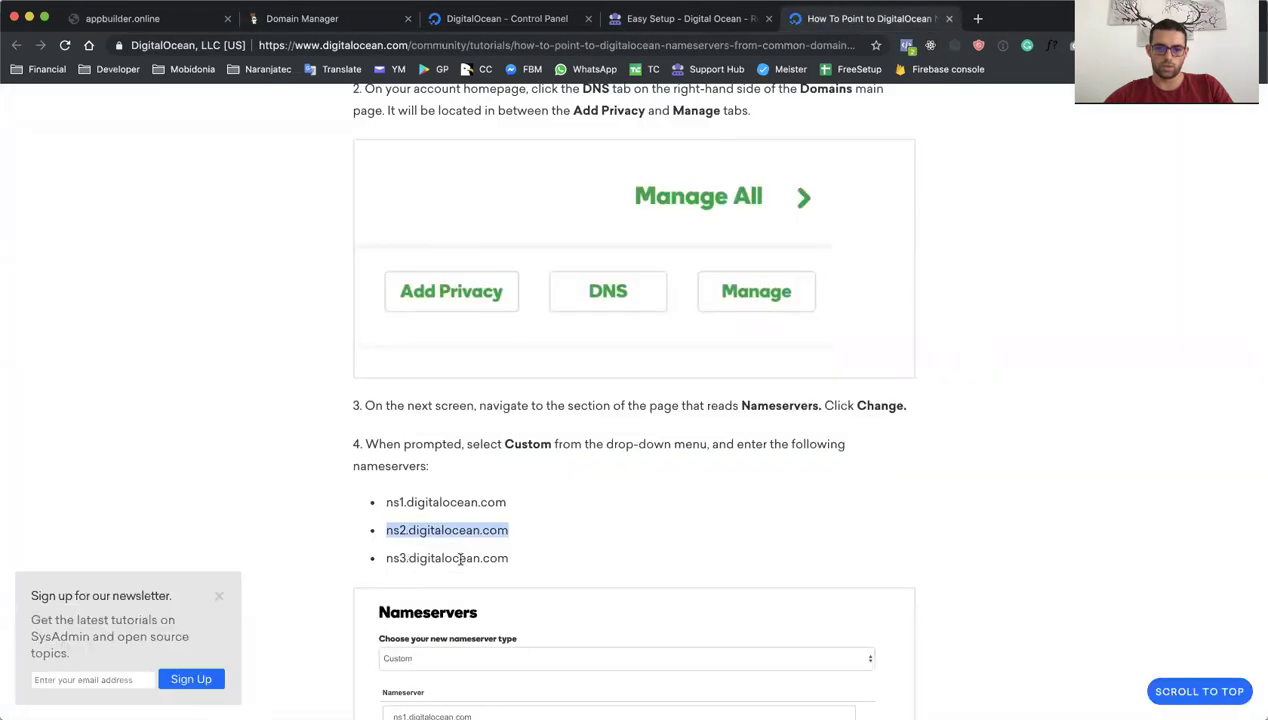
drag(386, 558, 508, 557)
key(super+c)
click(458, 20)
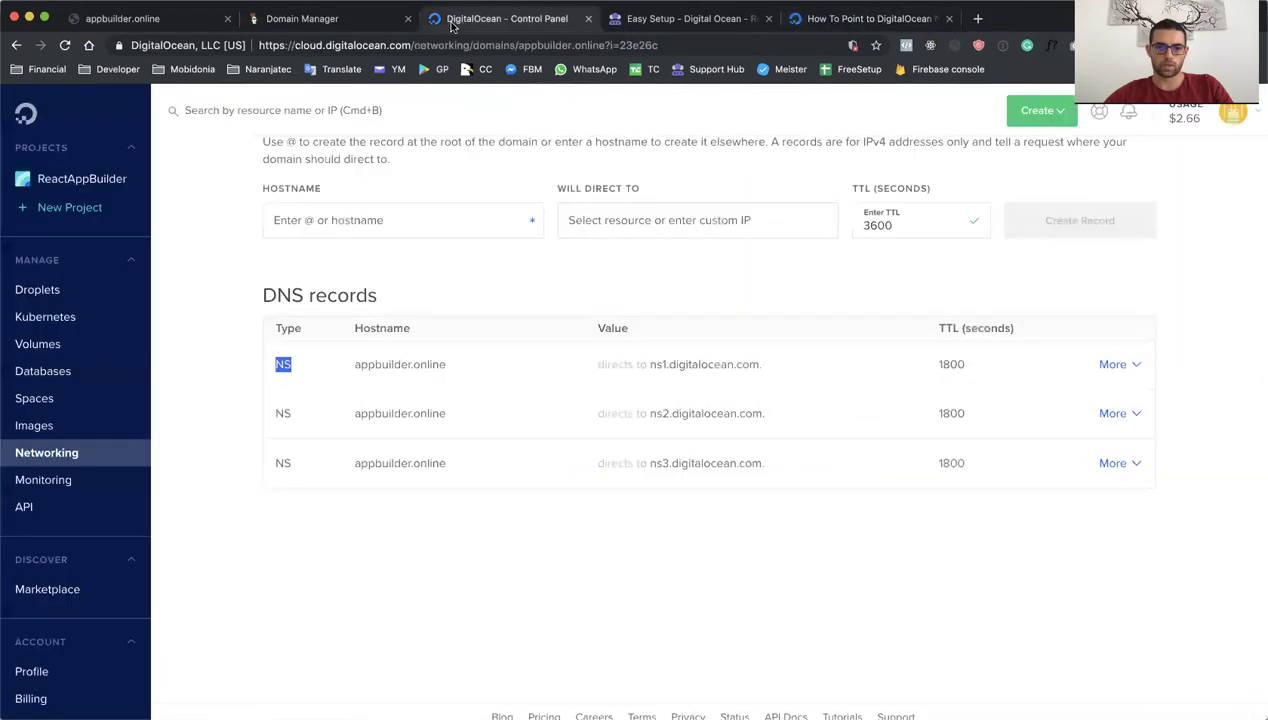
click(305, 20)
click(507, 20)
click(340, 20)
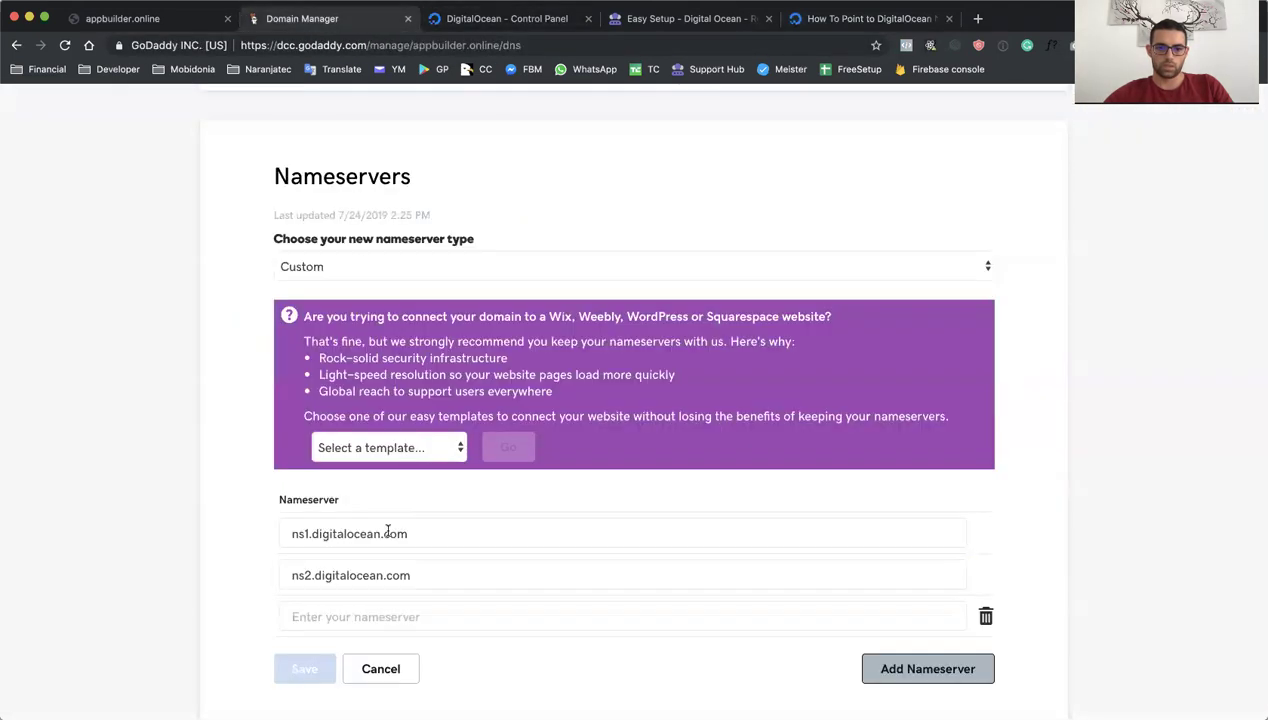
click(338, 616)
key(super+v)
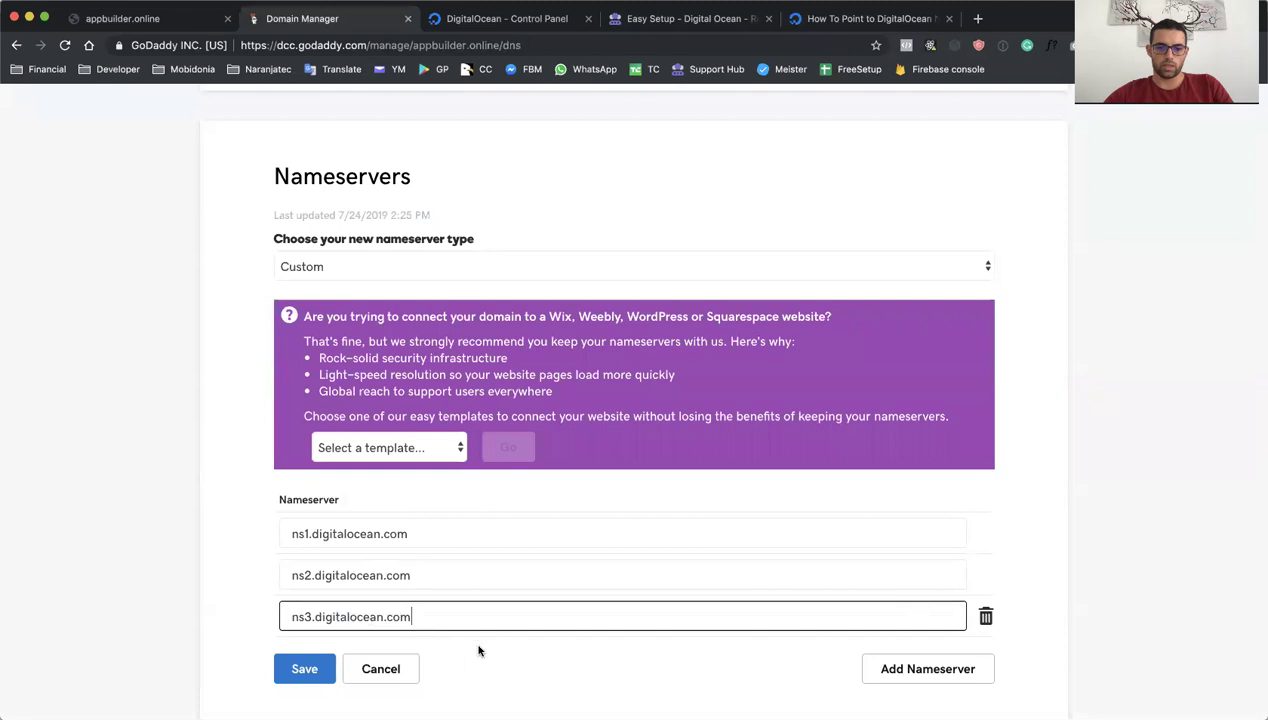
click(305, 675)
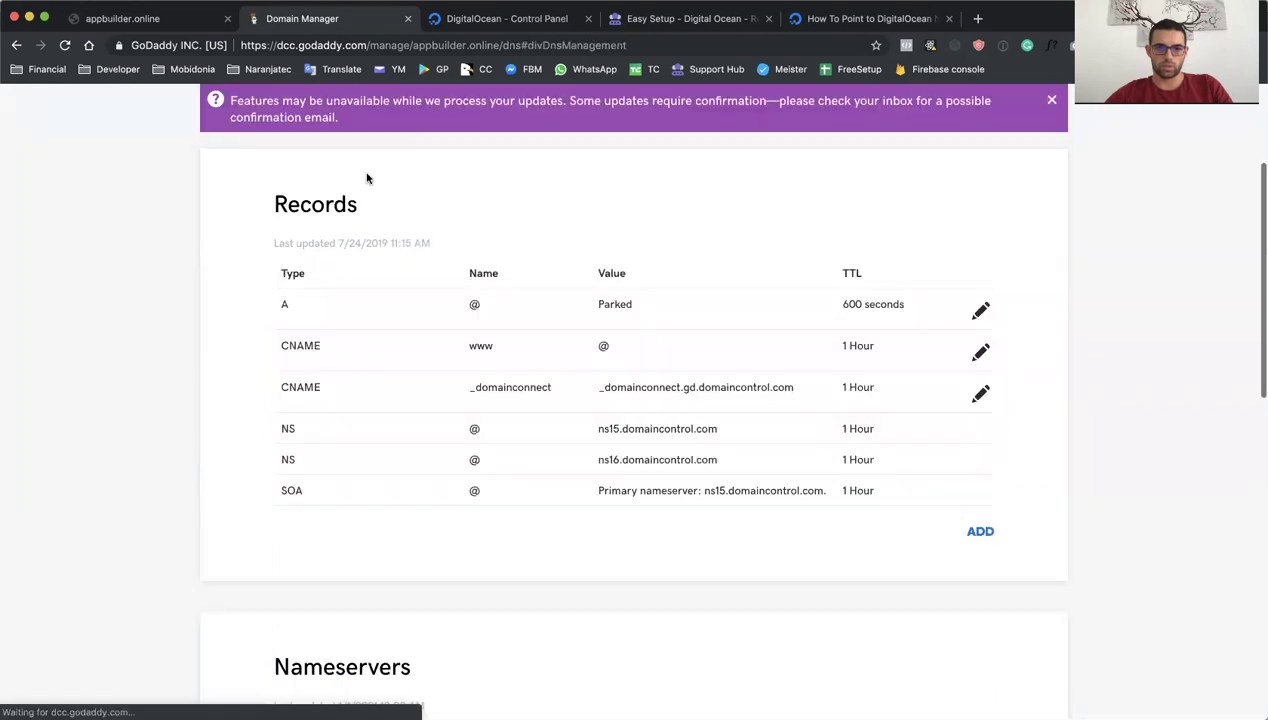
Step: Confirm the DigitalOcean nameservers are listed, check the still-parked site, and reopen DigitalOcean records
scroll(305, 366, down, 3)
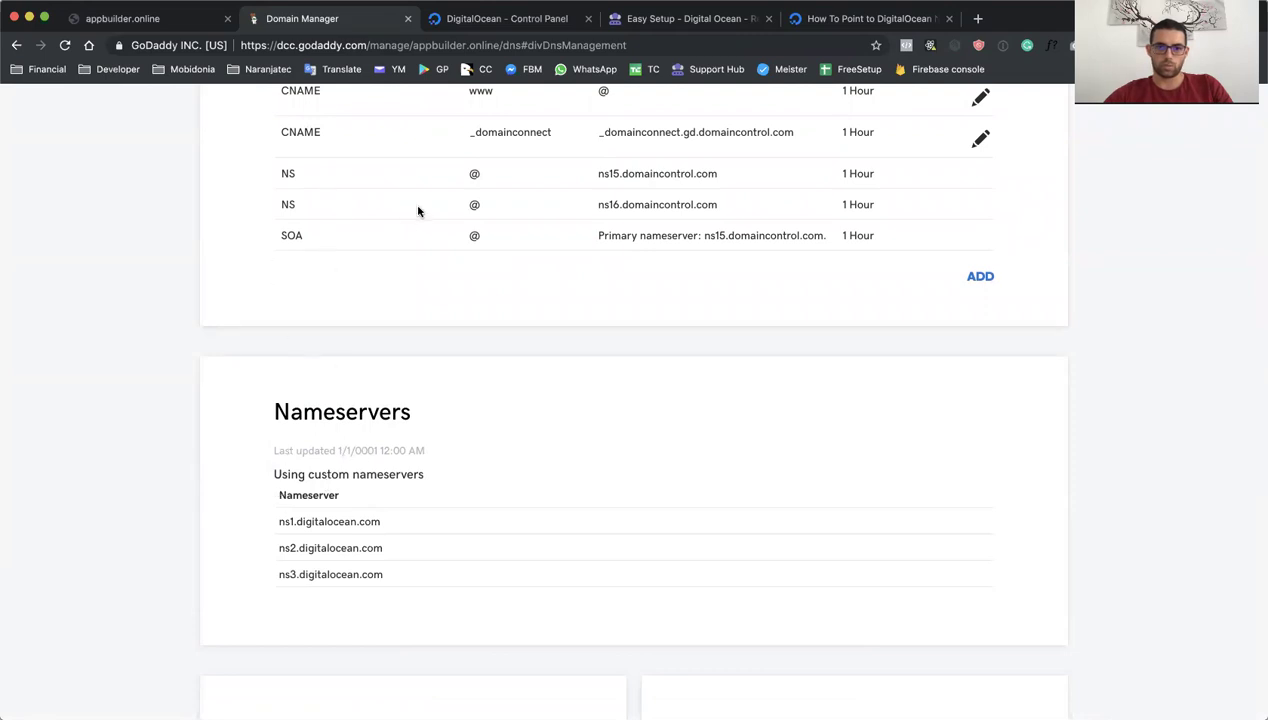
scroll(470, 360, up, 3)
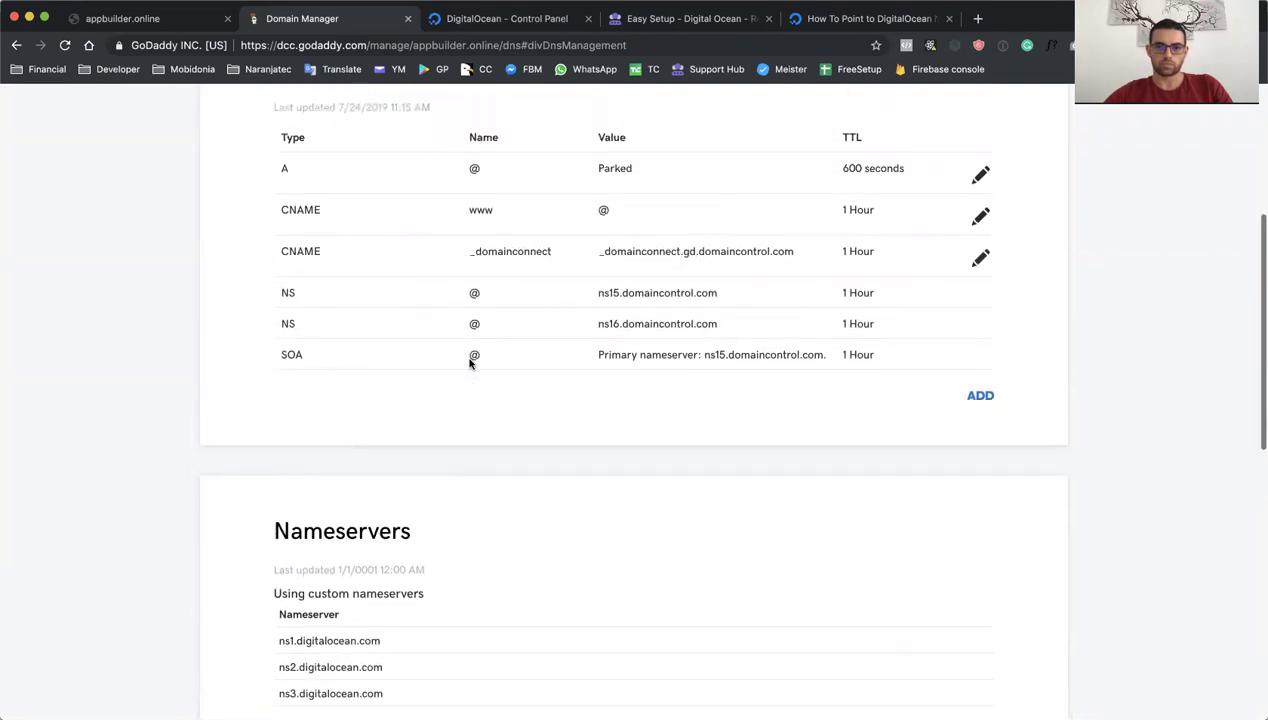
click(121, 19)
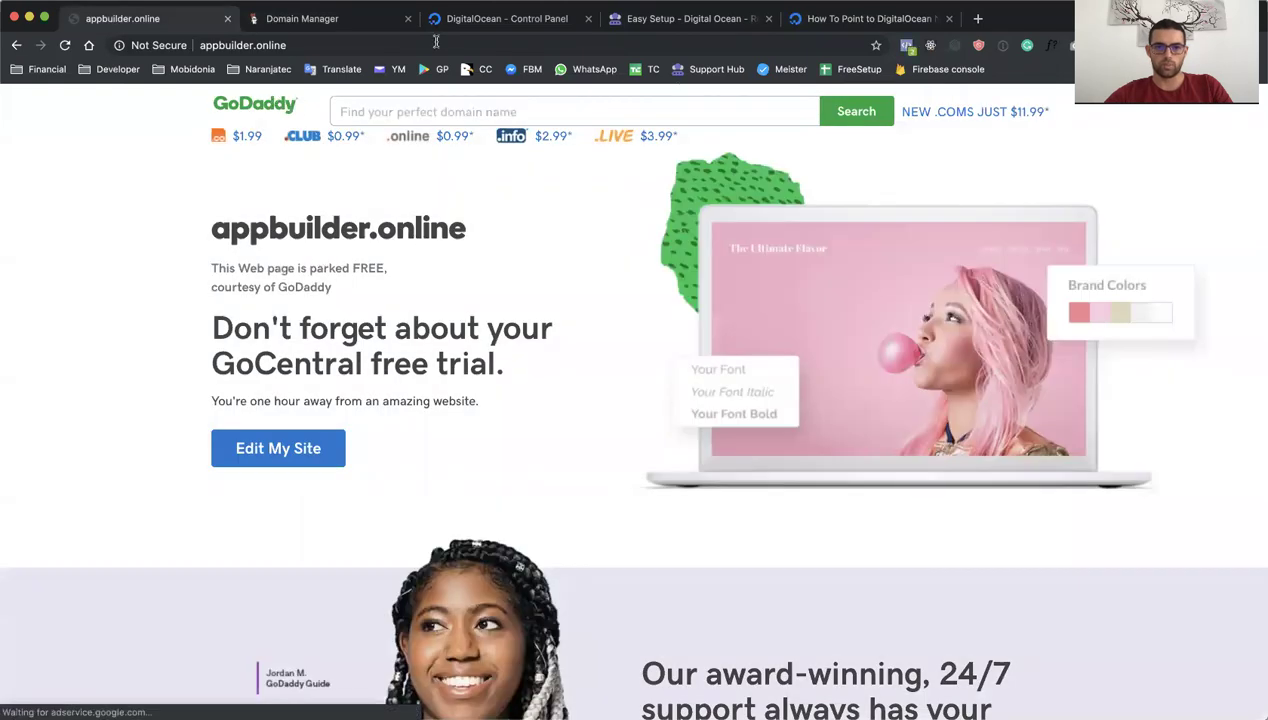
click(475, 20)
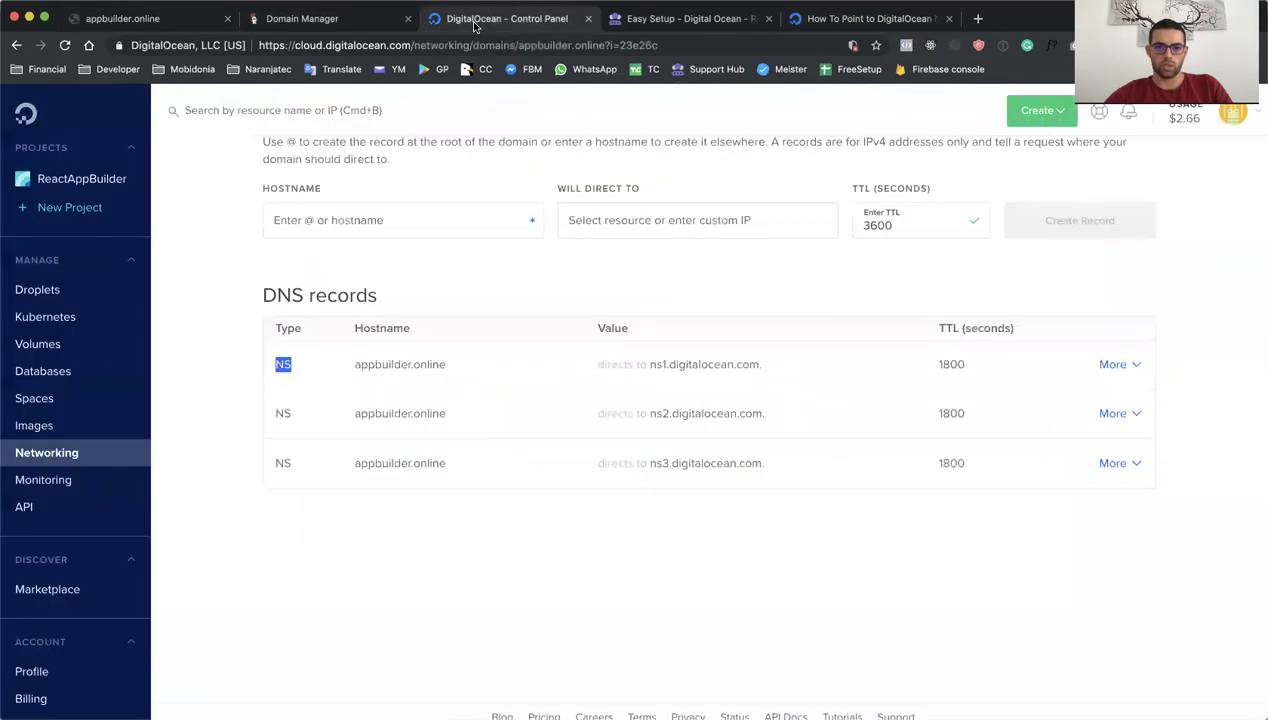
Step: Create an A record with hostname @ directing to the droplet at 46.101.170.21
click(333, 226)
text(@)
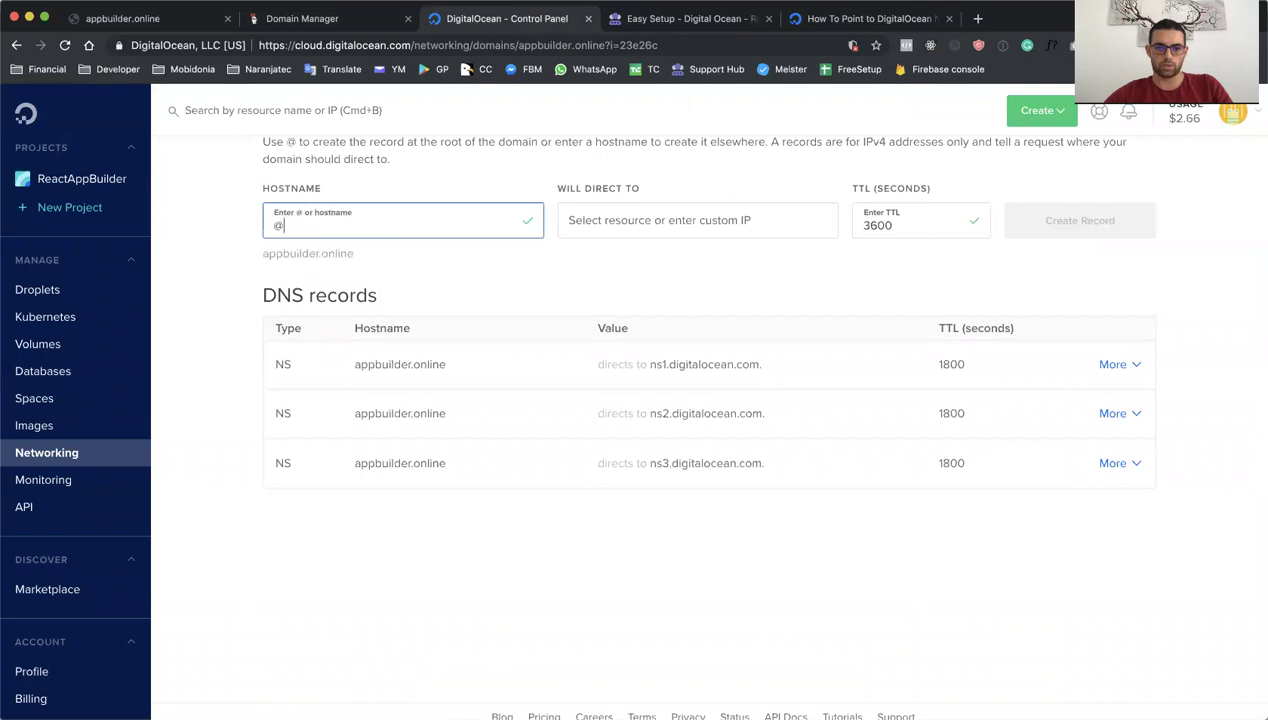
click(660, 224)
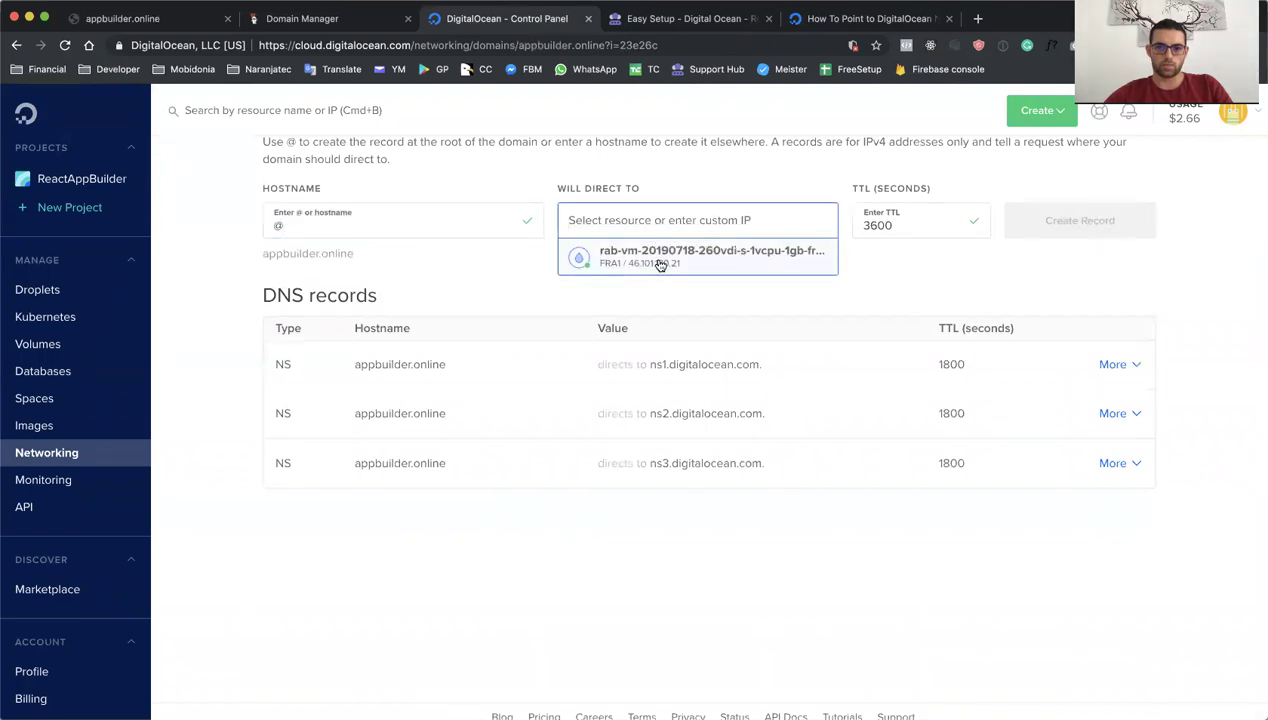
click(662, 268)
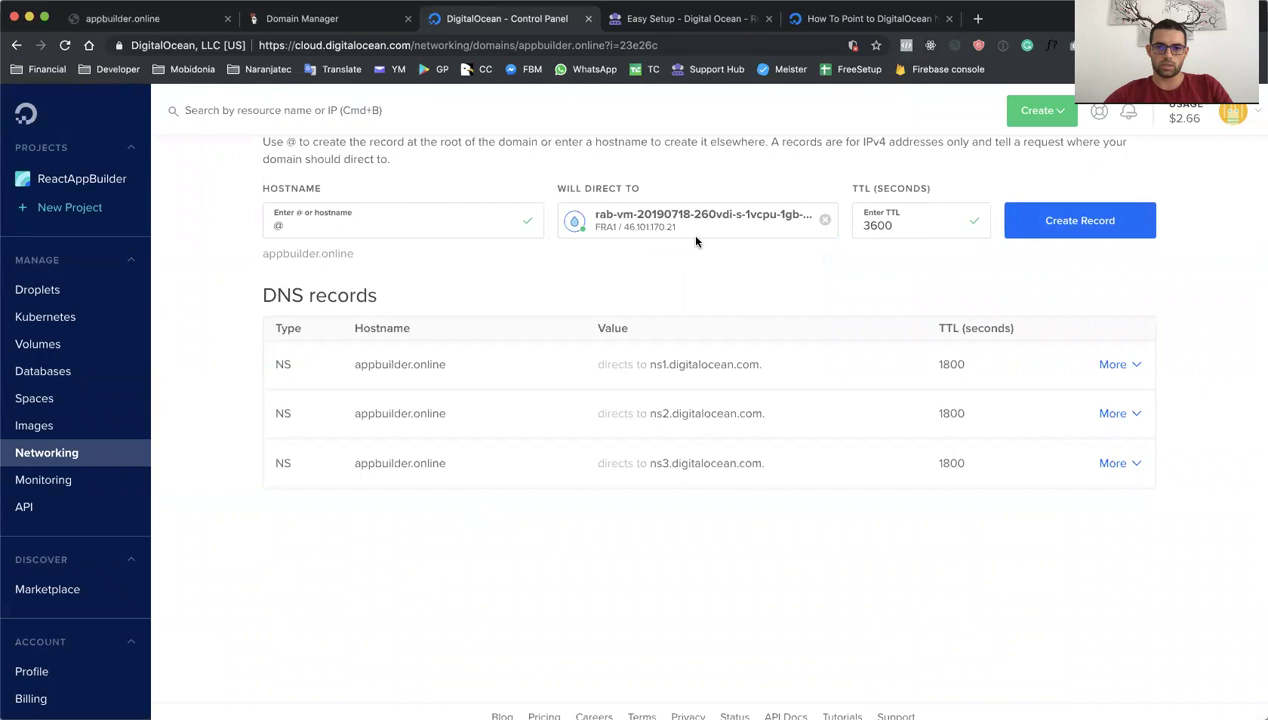
click(1055, 238)
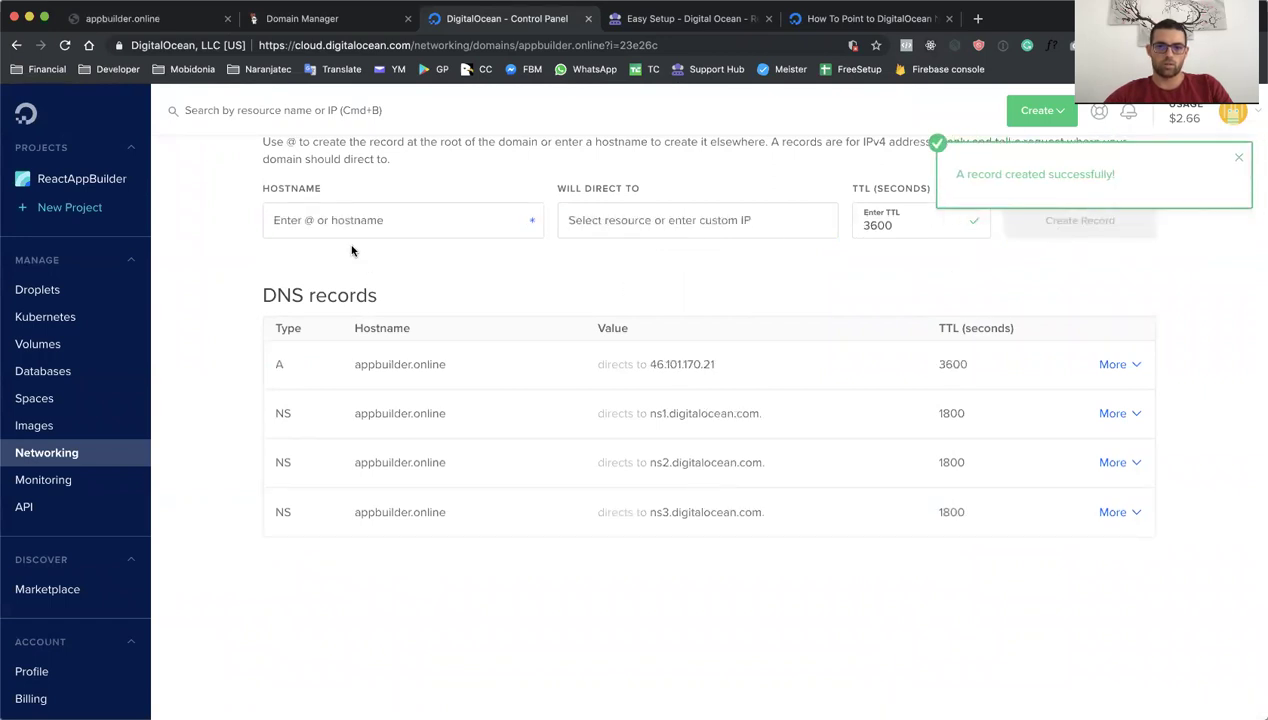
click(150, 19)
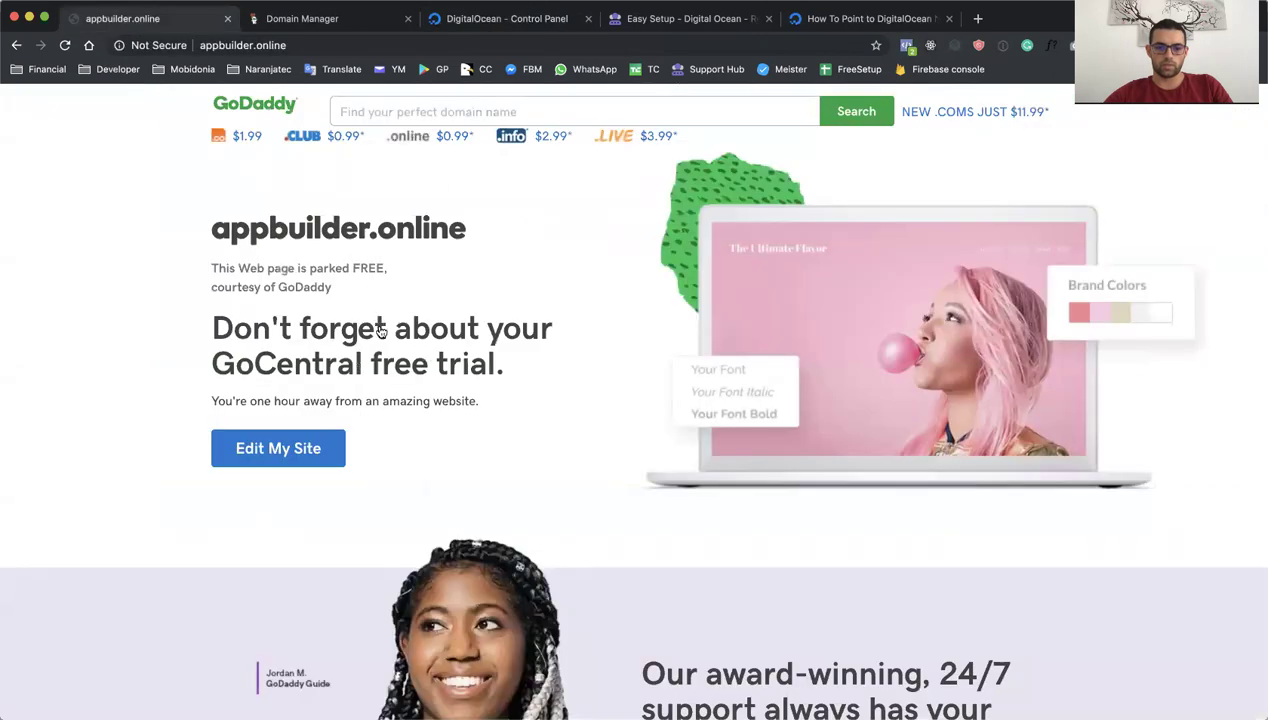
key(super+r)
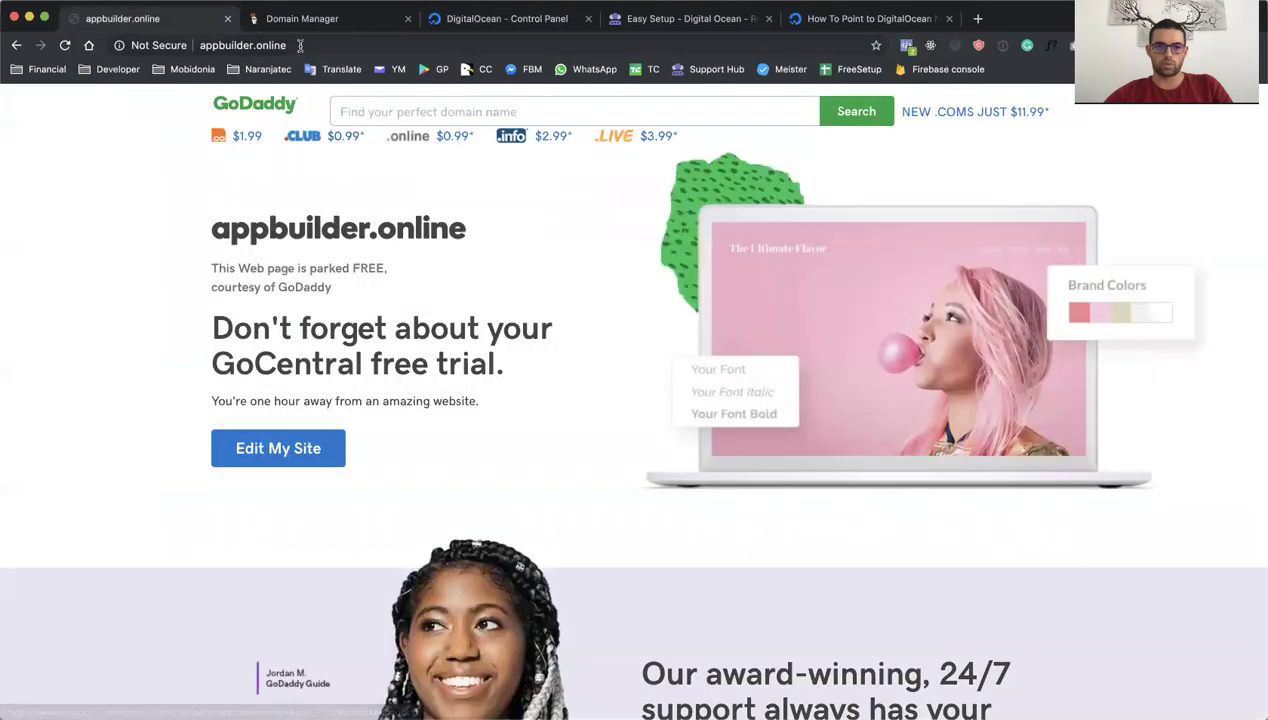
click(299, 45)
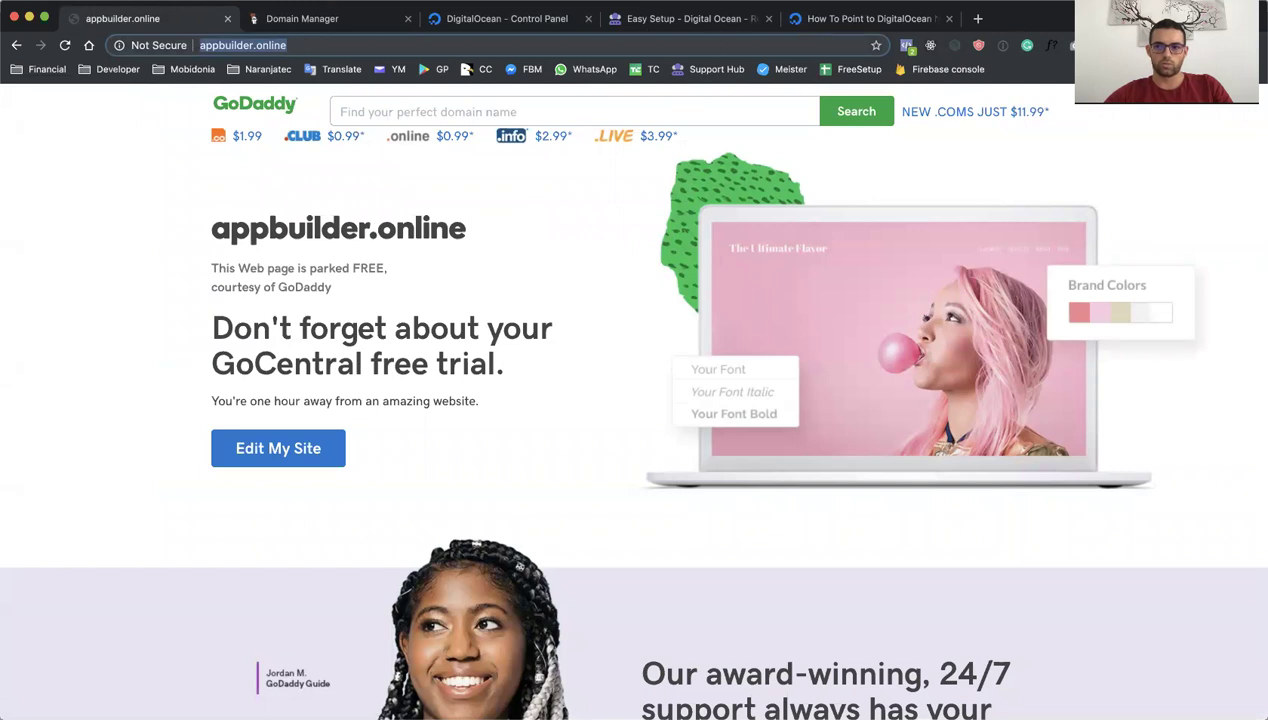
key(super+Tab)
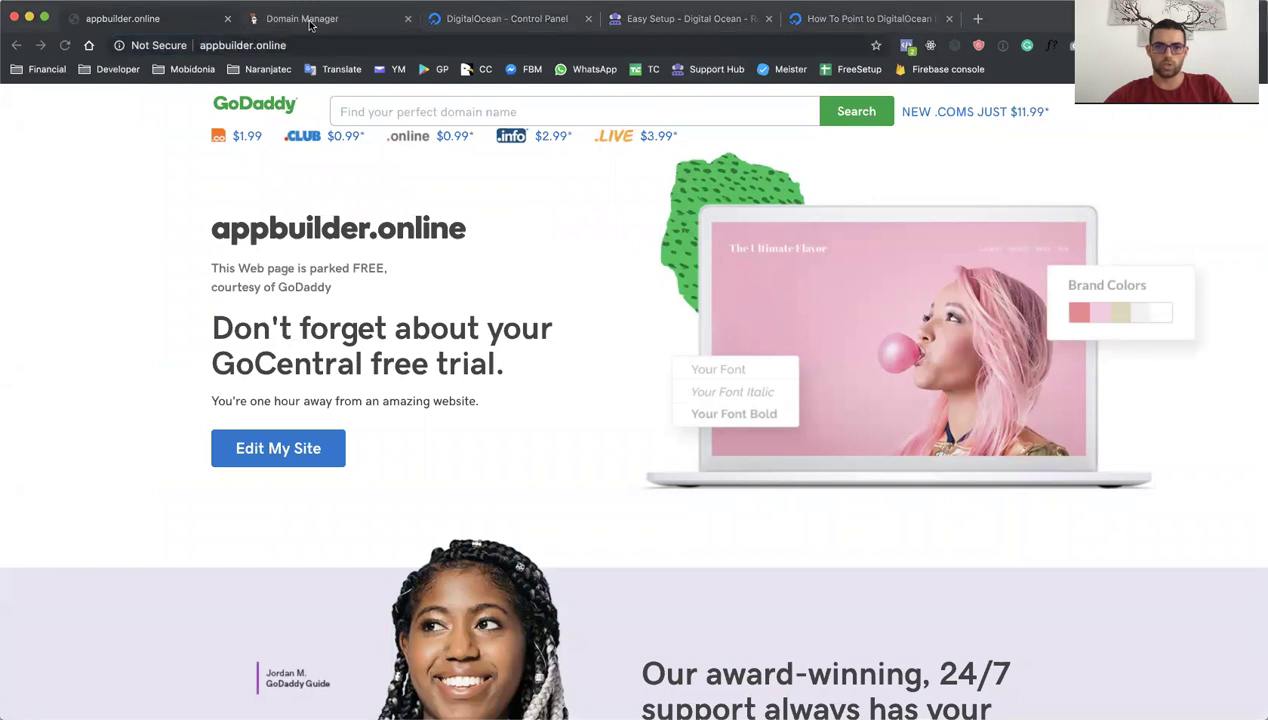
click(203, 48)
click(200, 46)
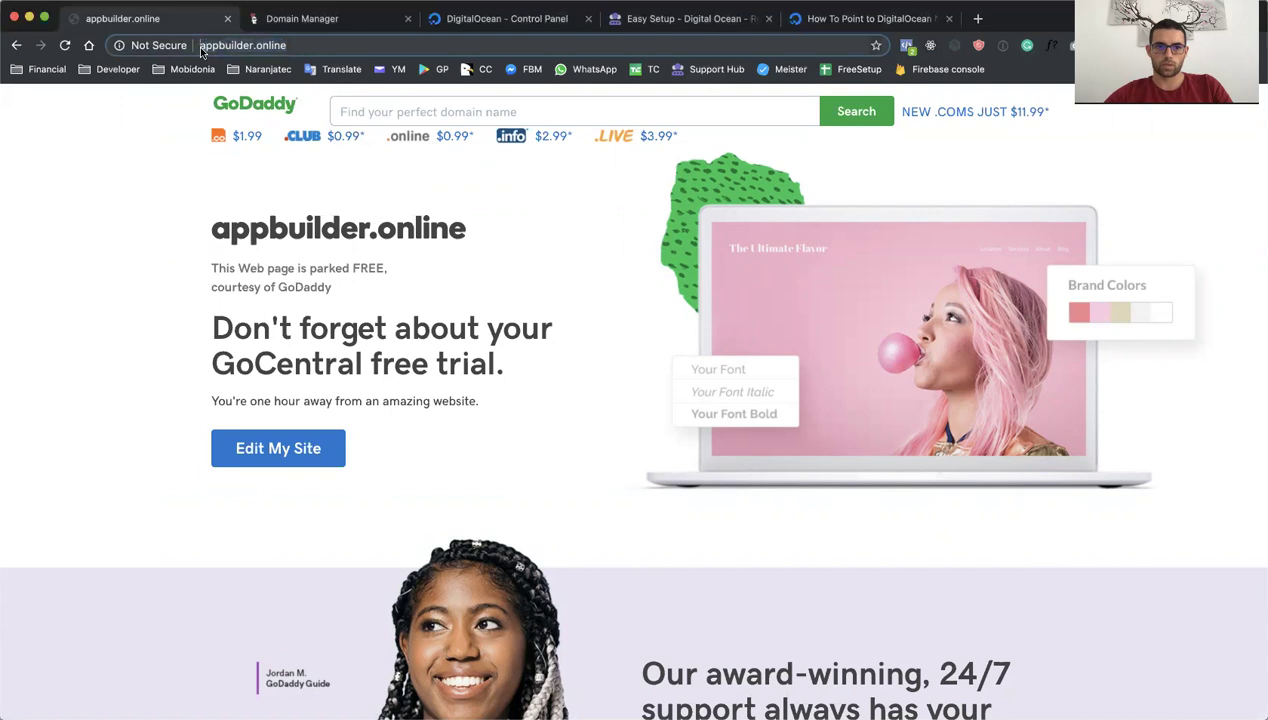
text(http)
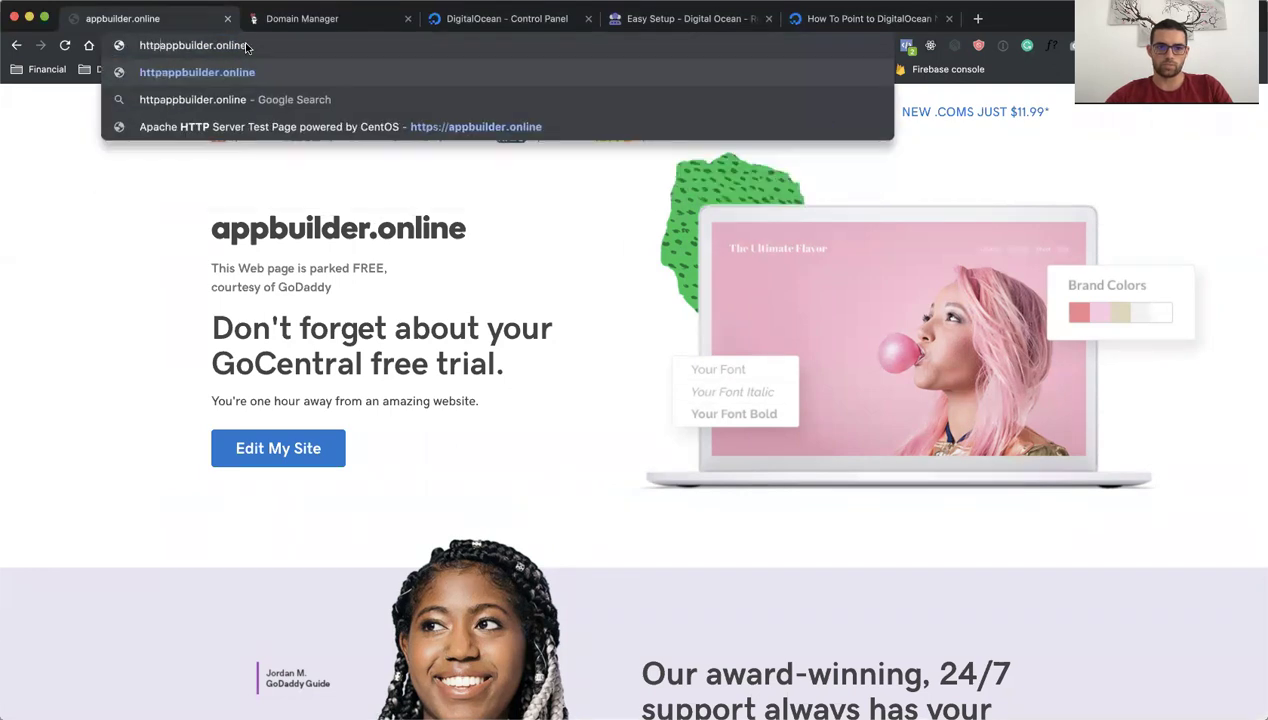
text(s://)
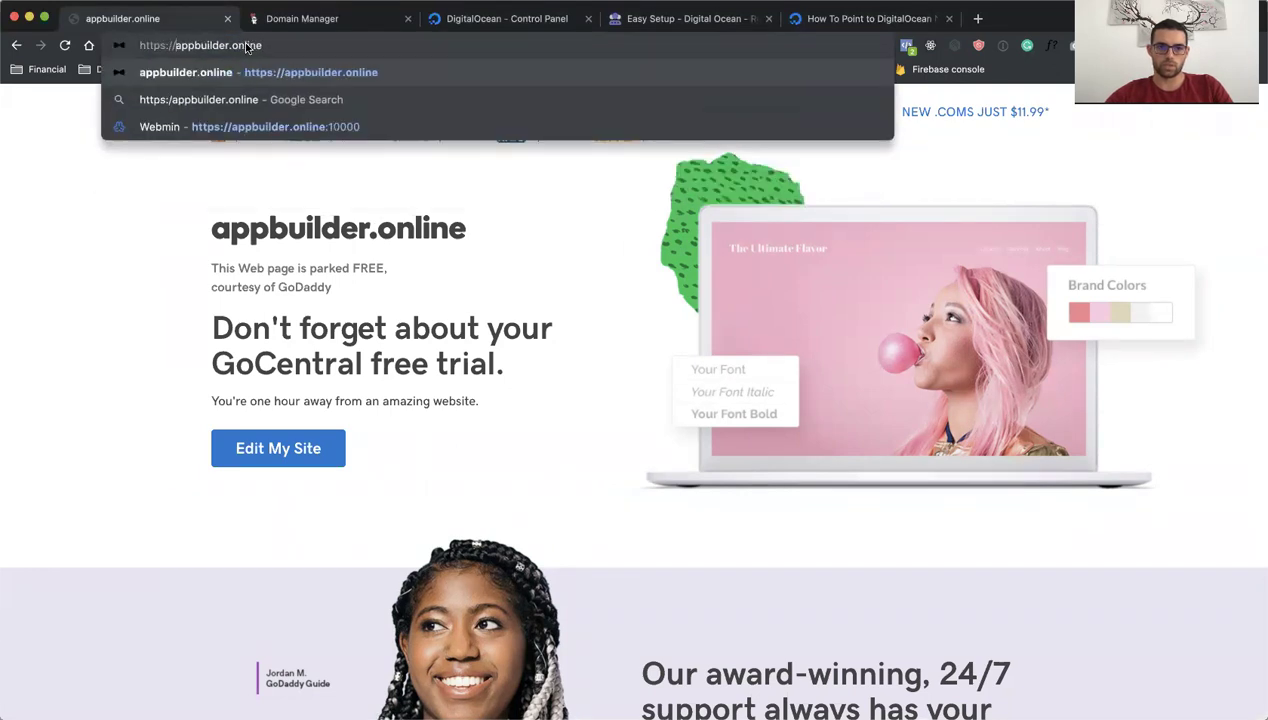
key(Return)
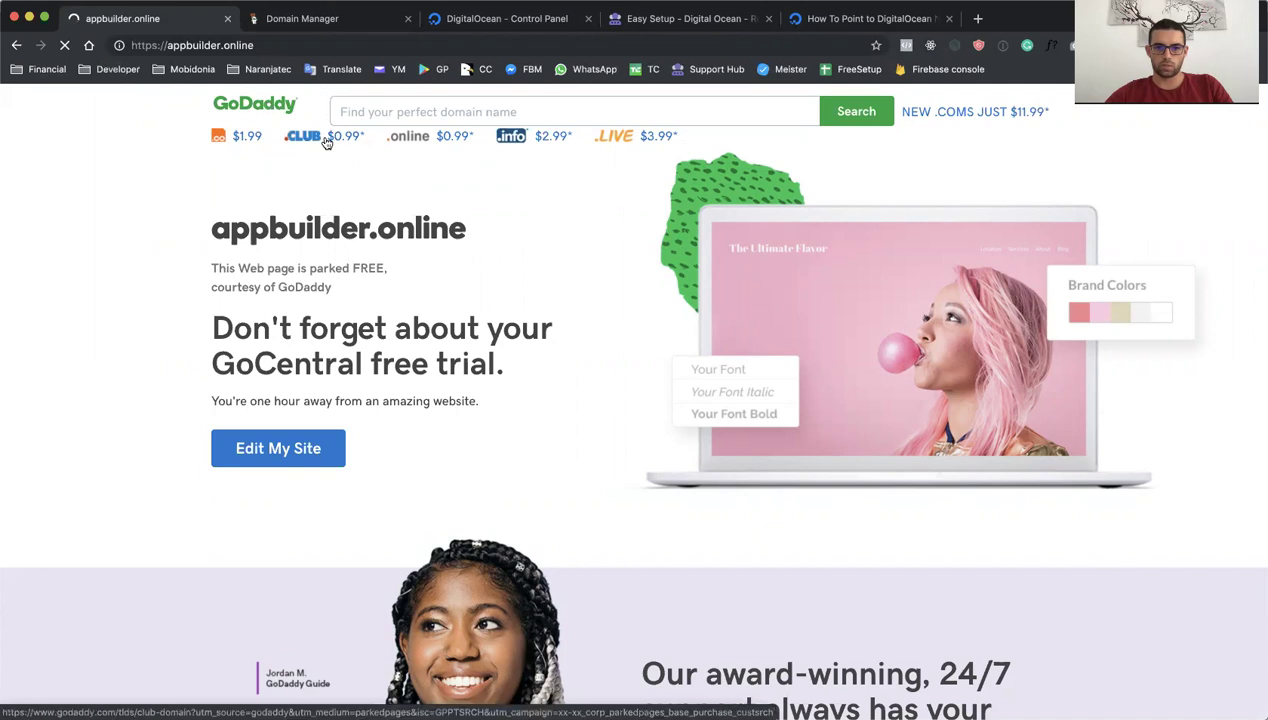
Step: Check GoDaddy's DNS Management page, then return to the top of the nameserver tutorial
click(303, 20)
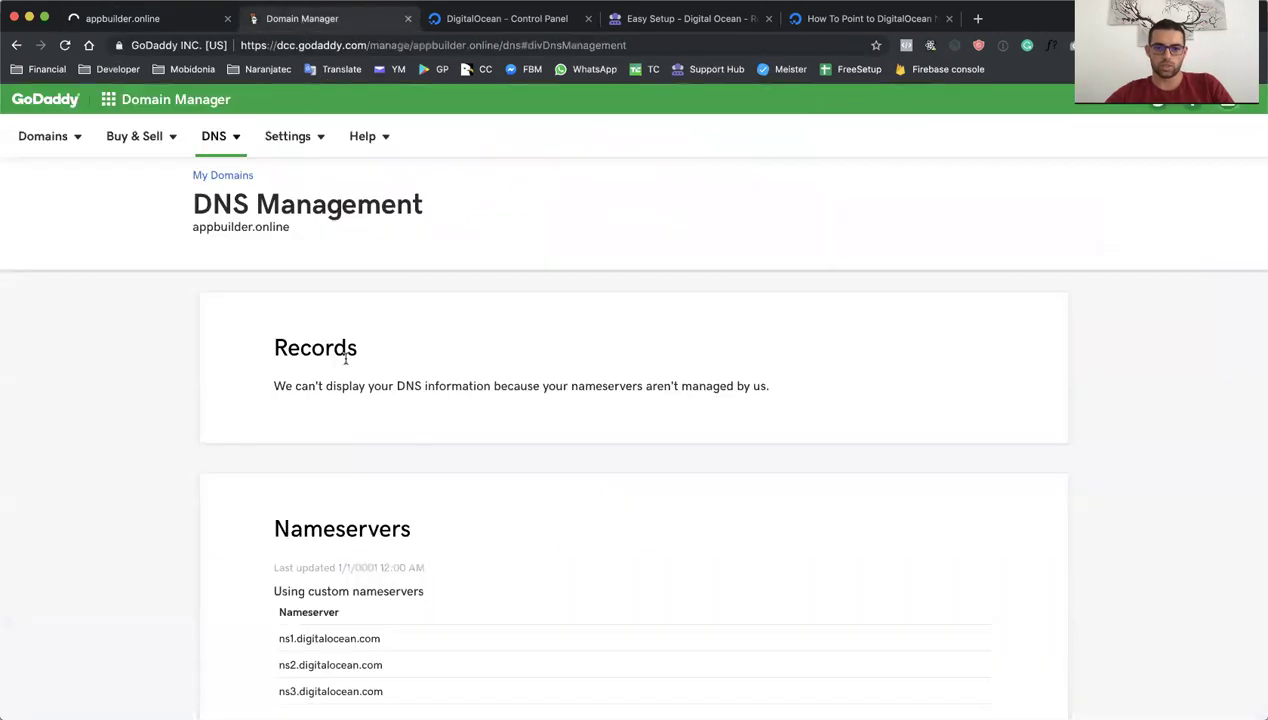
scroll(380, 533, down, 1)
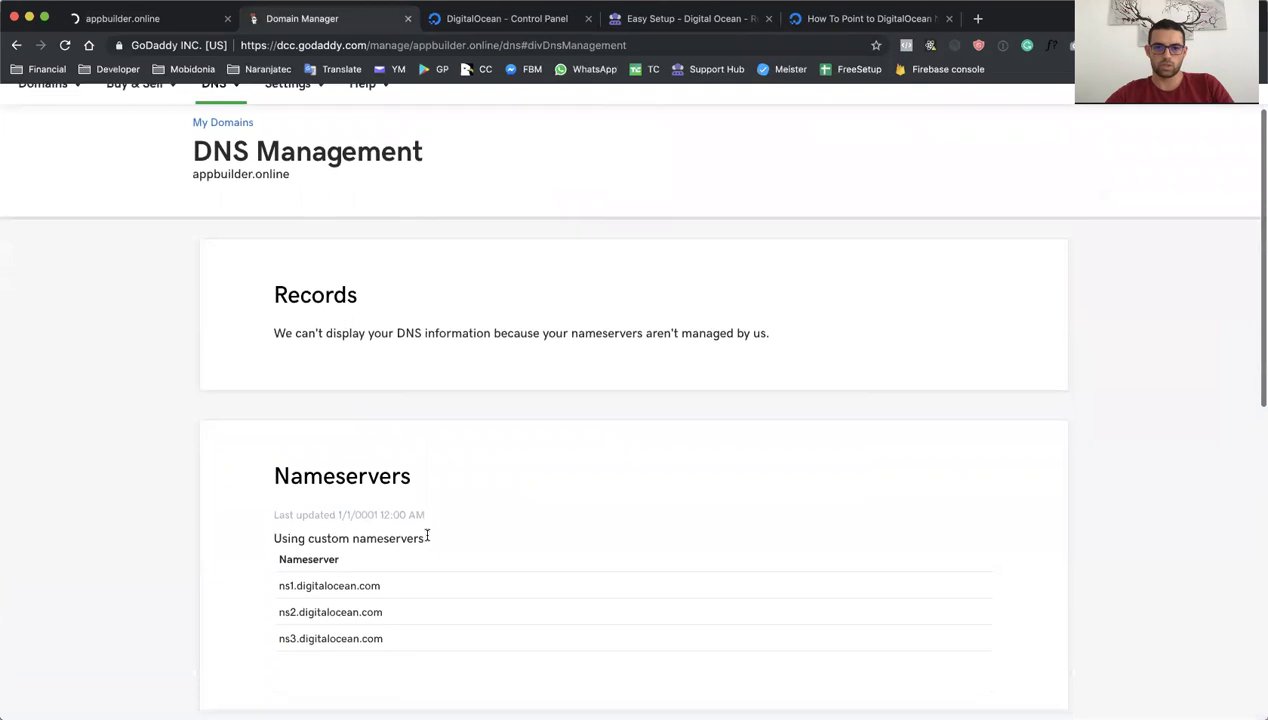
click(829, 24)
scroll(531, 325, up, 15)
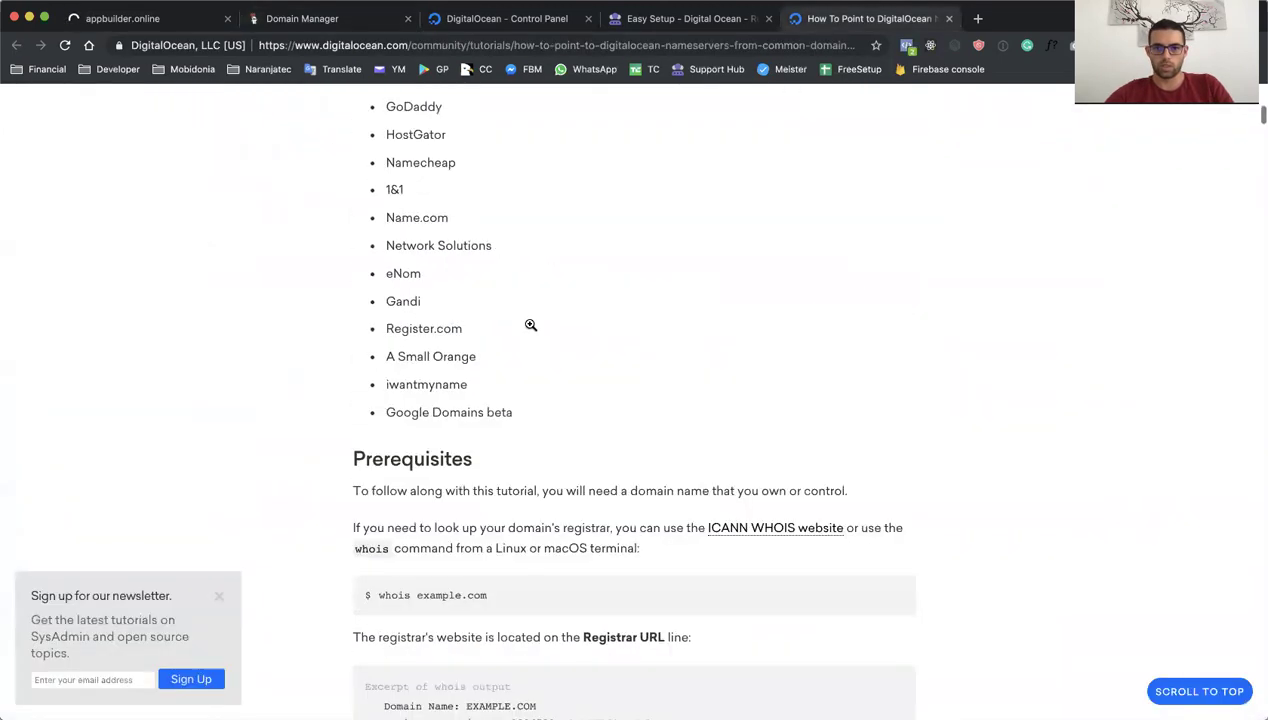